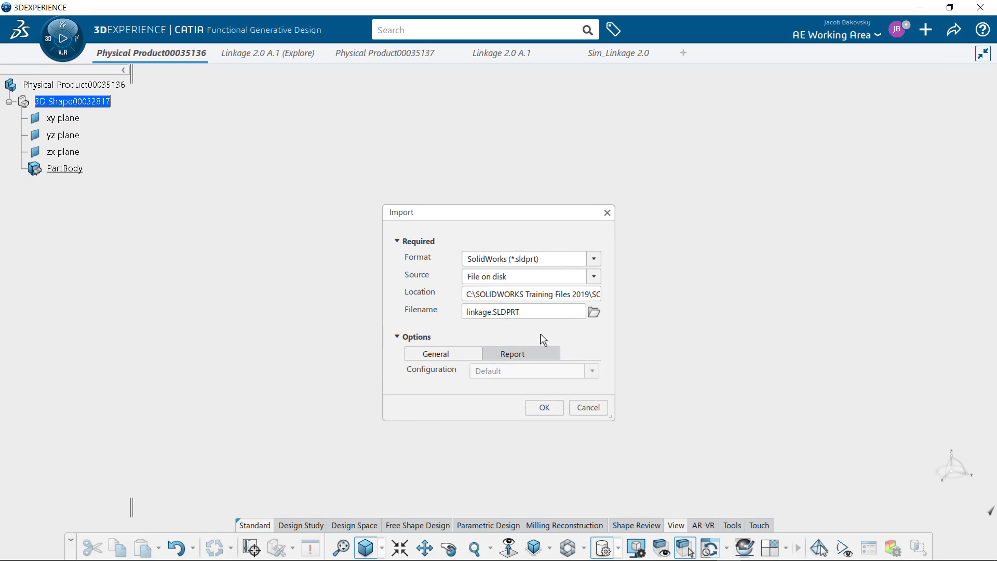
Import linkage.SLDPRT from disk as a SolidWorks part and set PartBody as the active work object
{"action": "left_click", "coordinate": [542, 407]}
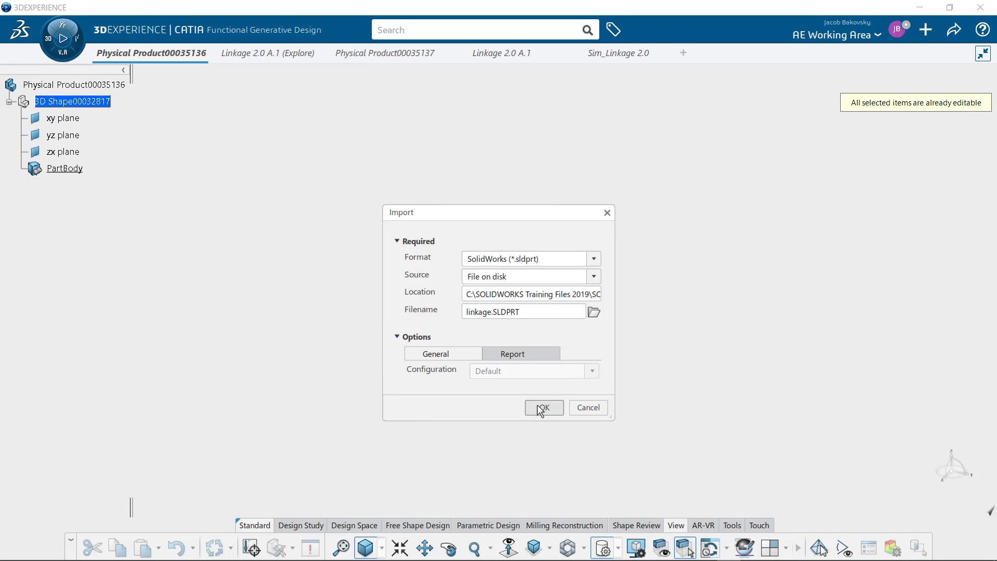
{"action": "double_click", "coordinate": [49, 169]}
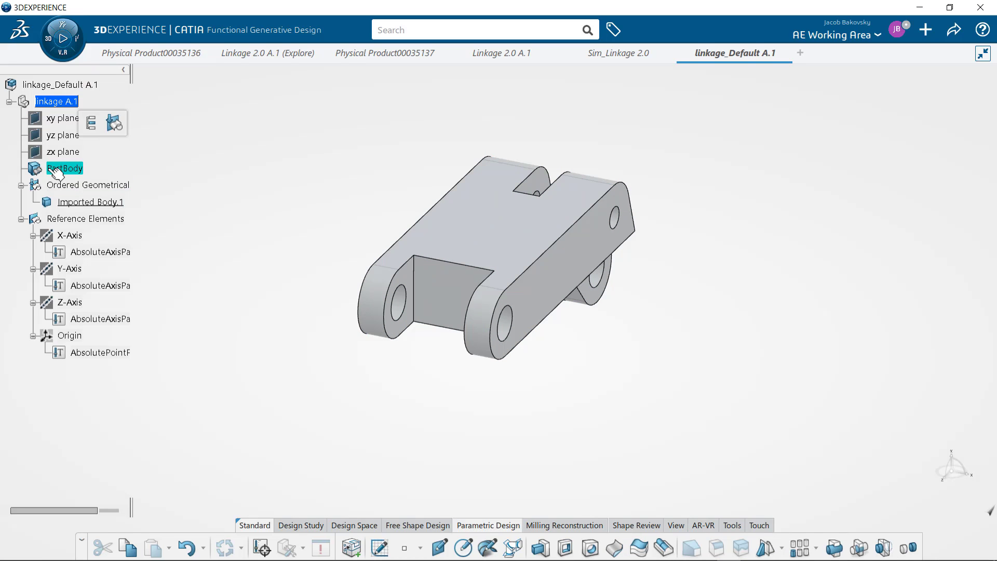
{"action": "left_click", "coordinate": [91, 125]}
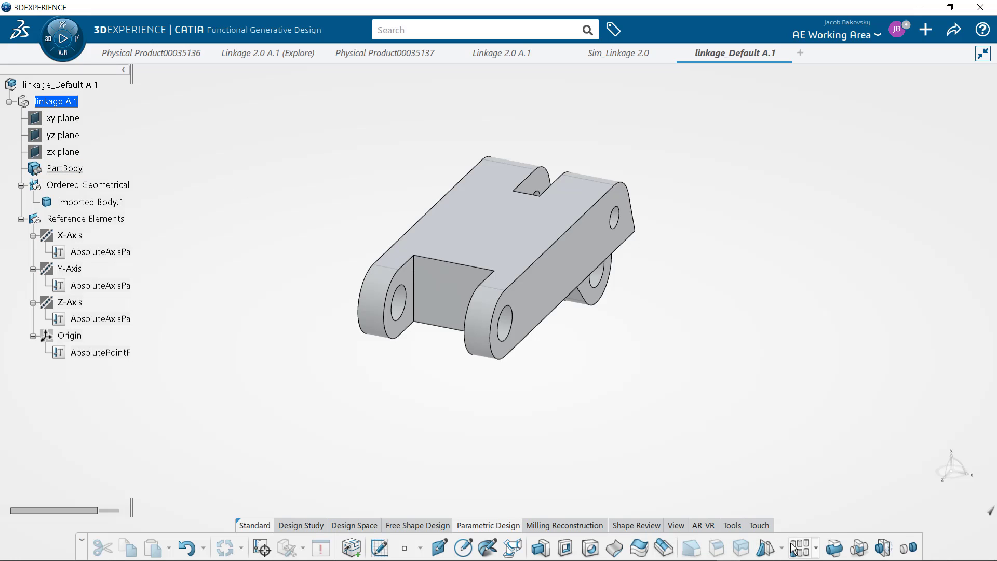
Add Imported Body.1 to PartBody with geometry simplification on, and expand PartBody to check the added feature
{"action": "left_click", "coordinate": [834, 548]}
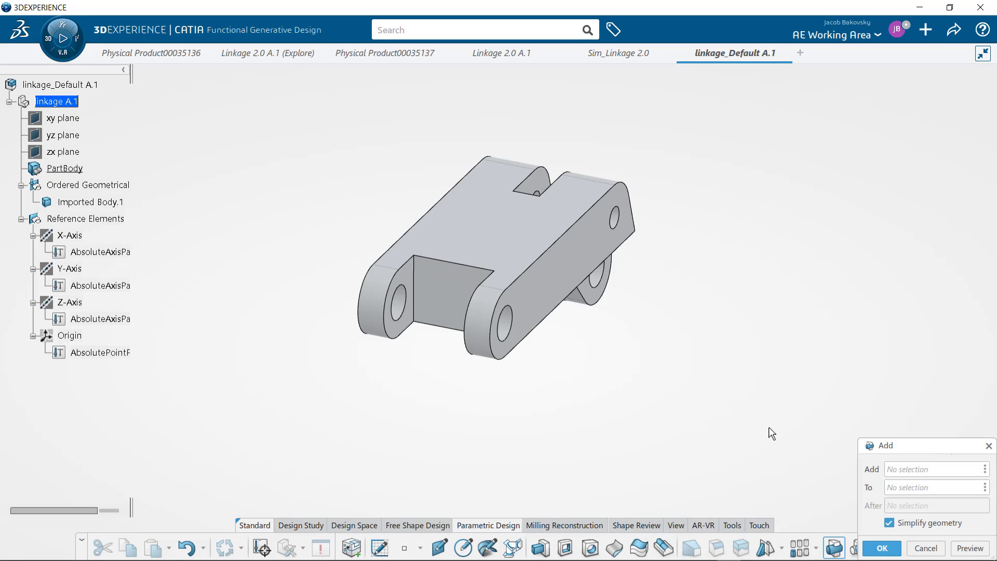
{"action": "left_click", "coordinate": [90, 202]}
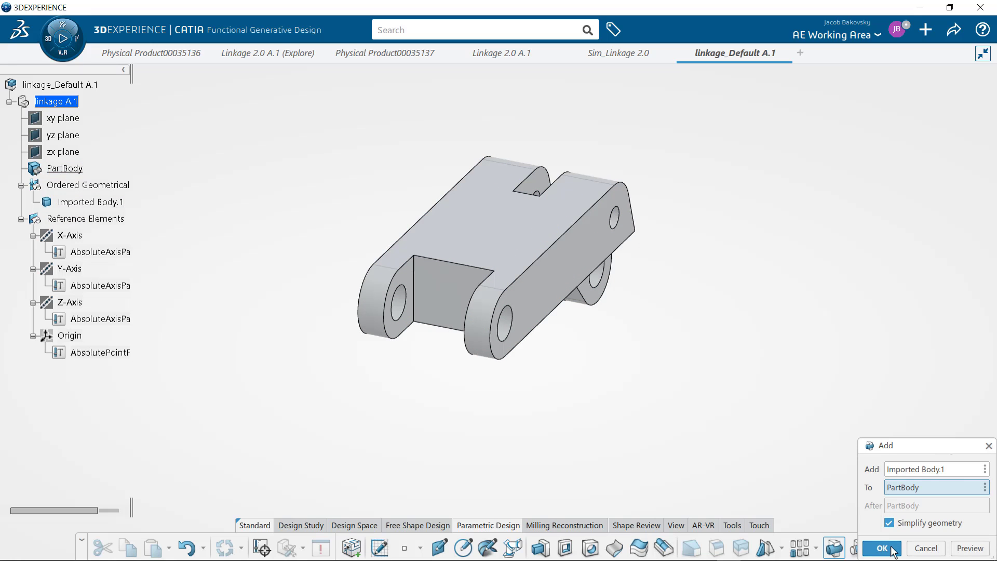
{"action": "left_click", "coordinate": [882, 548]}
{"action": "left_click", "coordinate": [718, 341]}
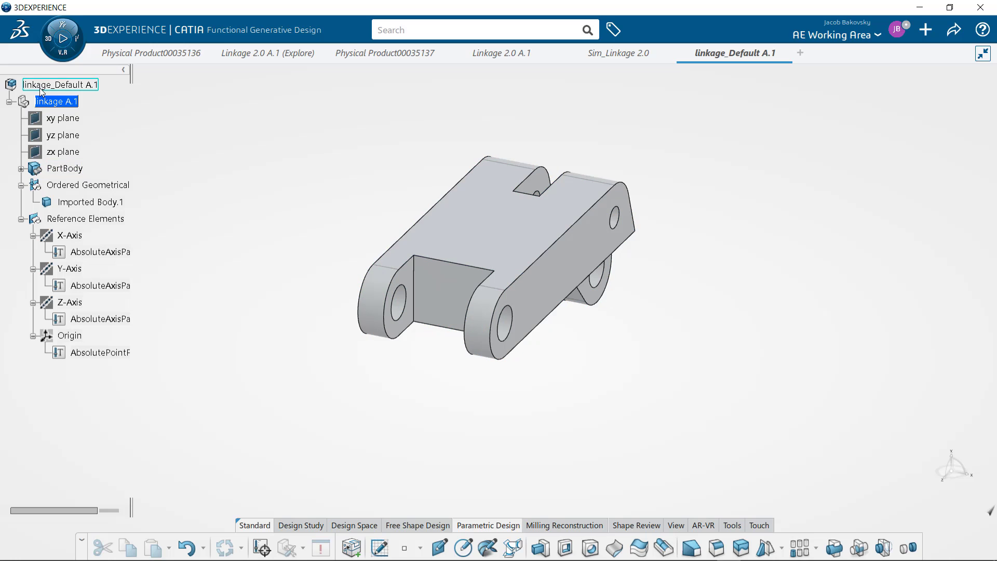
{"action": "left_click", "coordinate": [21, 169]}
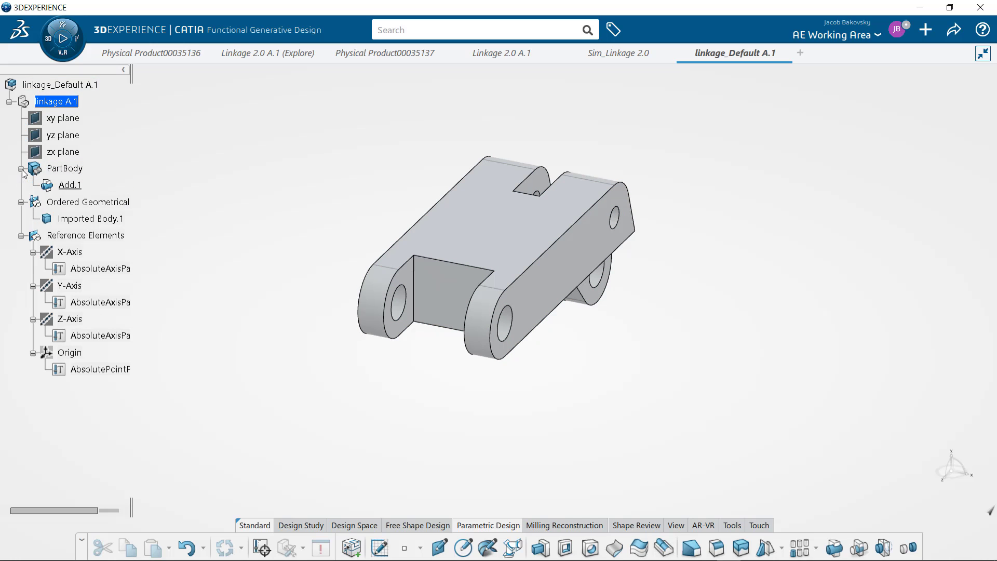
{"action": "left_click", "coordinate": [70, 185]}
Create a design exploration of the linkage product named Sim_linkage_Default
{"action": "left_click", "coordinate": [252, 205]}
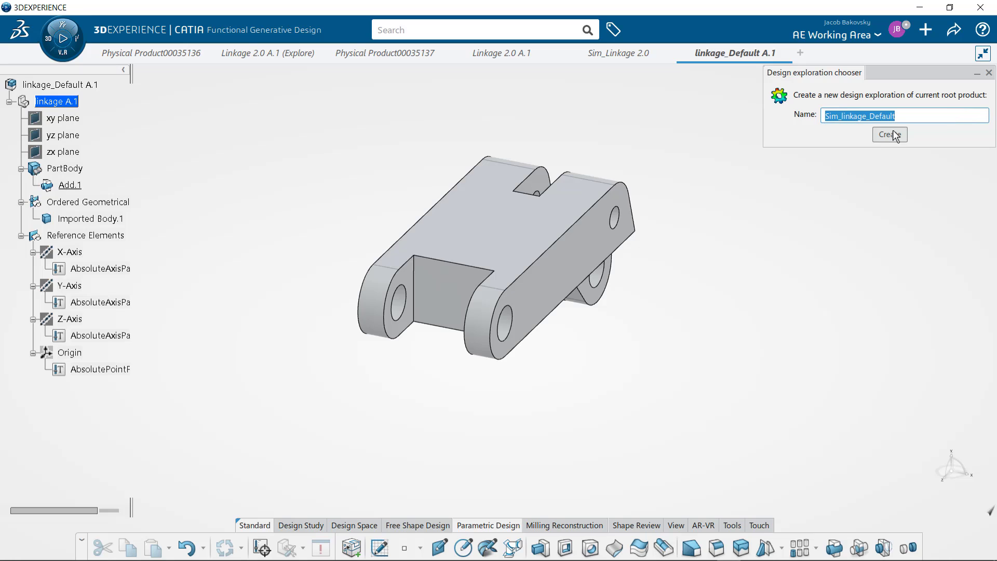
{"action": "left_click", "coordinate": [896, 136]}
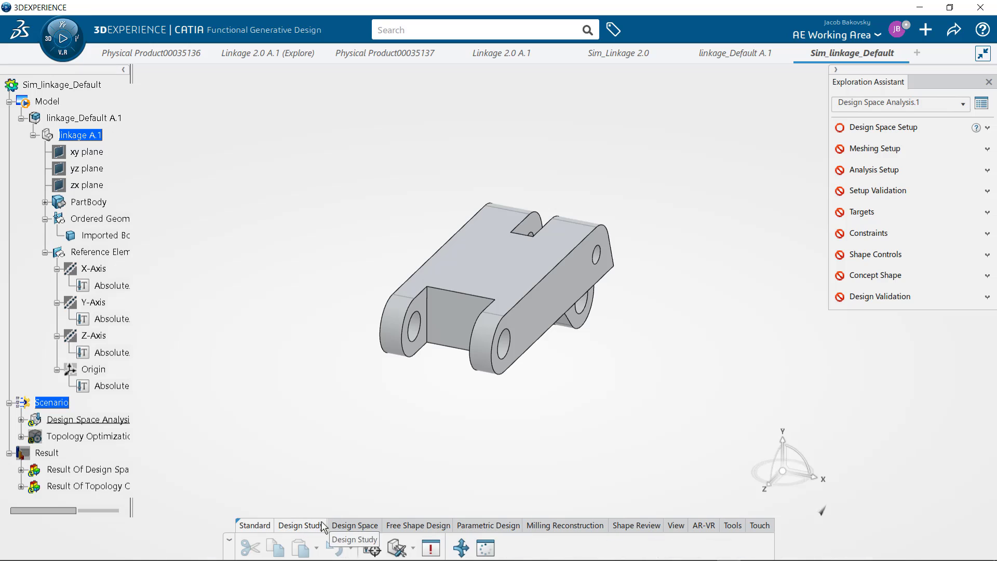
Open the material palette and choose AISI 1020 Steel, Cold Rolled from the steel core materials
{"action": "left_click", "coordinate": [355, 526]}
{"action": "left_click", "coordinate": [478, 548]}
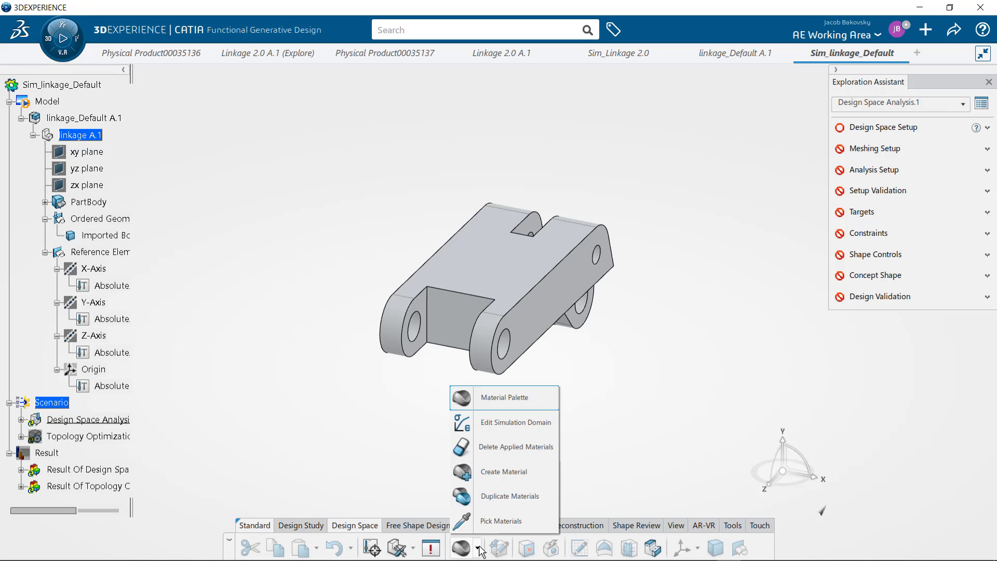
{"action": "left_click", "coordinate": [519, 401]}
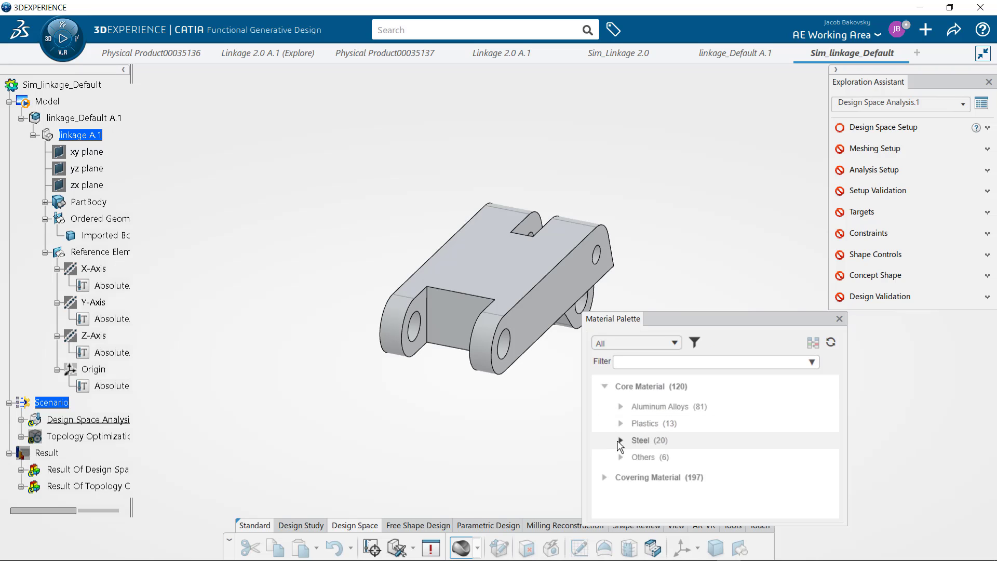
{"action": "left_click", "coordinate": [621, 441]}
{"action": "scroll", "coordinate": [721, 479], "scroll_direction": "down", "scroll_amount": 5}
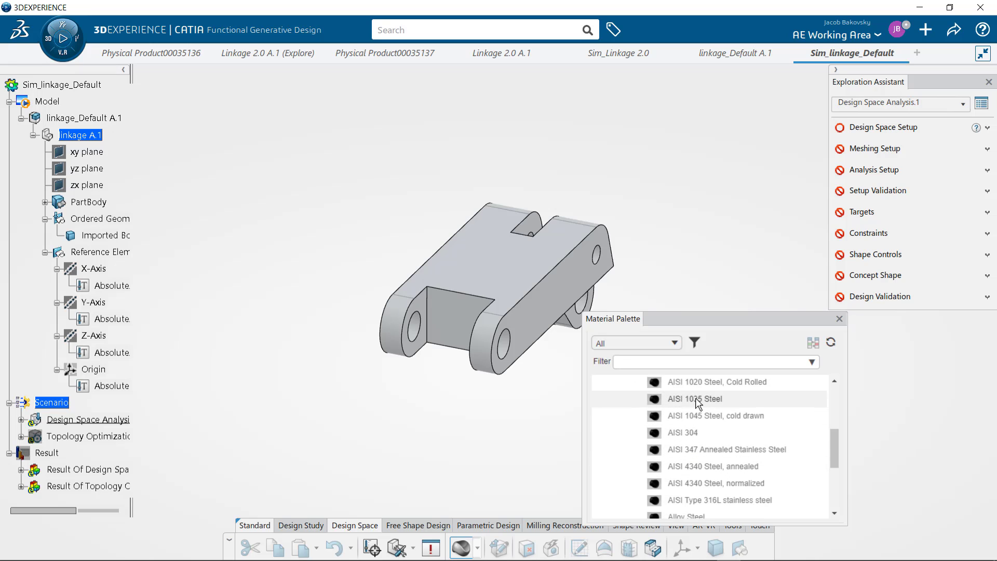
{"action": "left_click", "coordinate": [696, 382]}
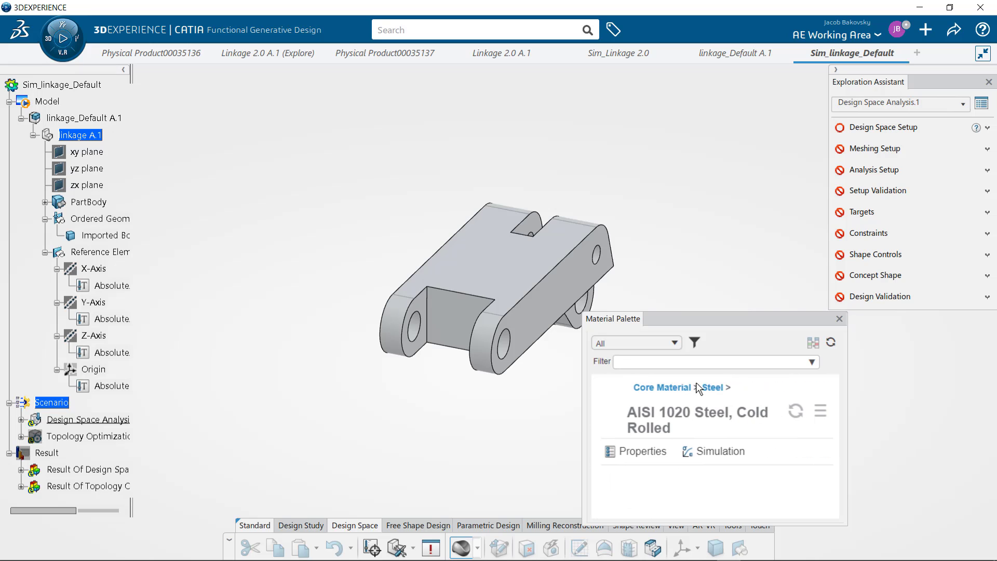
Apply AISI 1020 Steel, Cold Rolled to the linkage product and close the material palette
{"action": "left_click", "coordinate": [820, 410]}
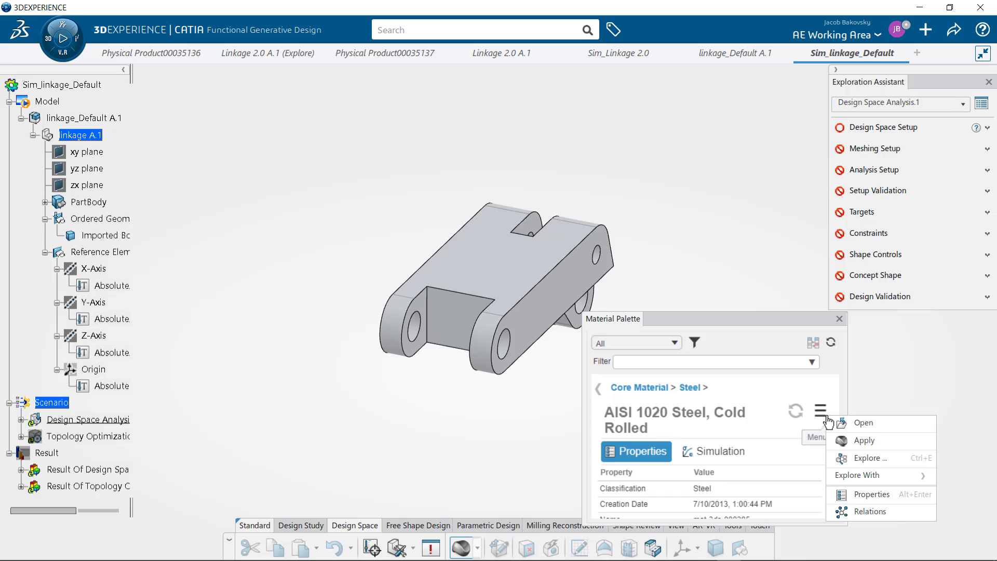
{"action": "left_click", "coordinate": [864, 440]}
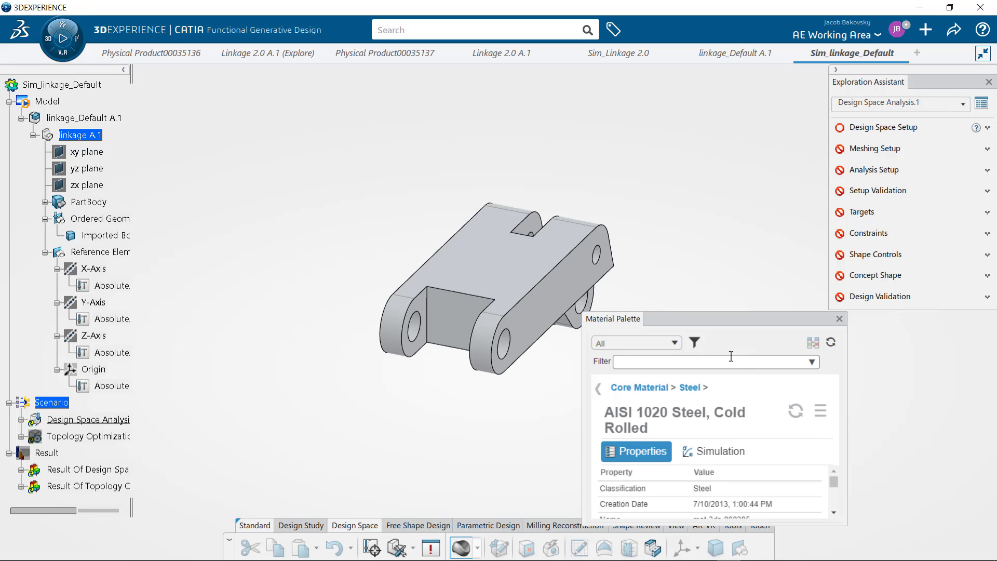
{"action": "left_click", "coordinate": [497, 273]}
{"action": "mouse_move", "coordinate": [557, 292]}
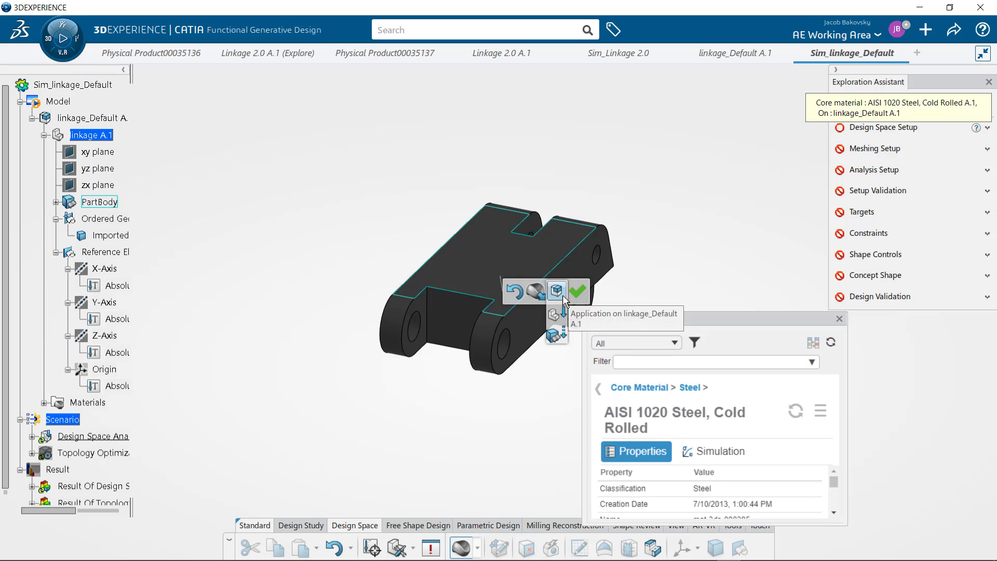
{"action": "left_click", "coordinate": [556, 301]}
{"action": "left_click", "coordinate": [578, 292]}
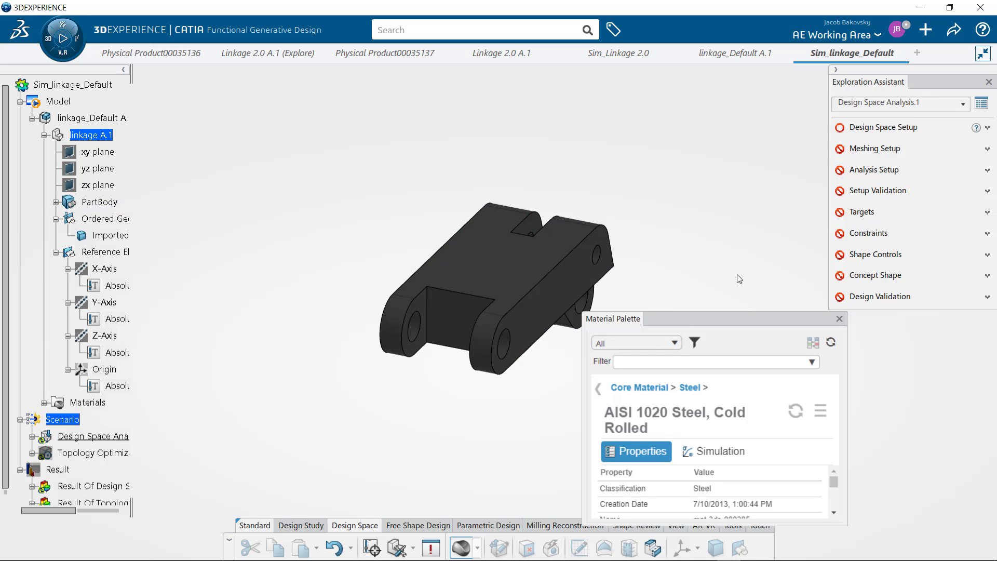
{"action": "left_click", "coordinate": [839, 319]}
Define PartBody of the linkage as the design space for the simulation
{"action": "left_click", "coordinate": [878, 127]}
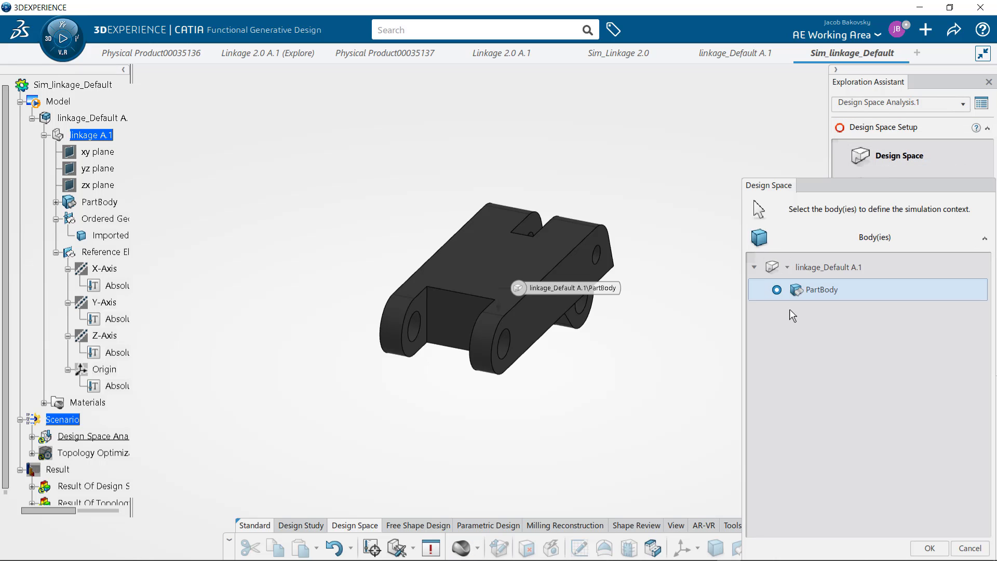
{"action": "left_click", "coordinate": [930, 549]}
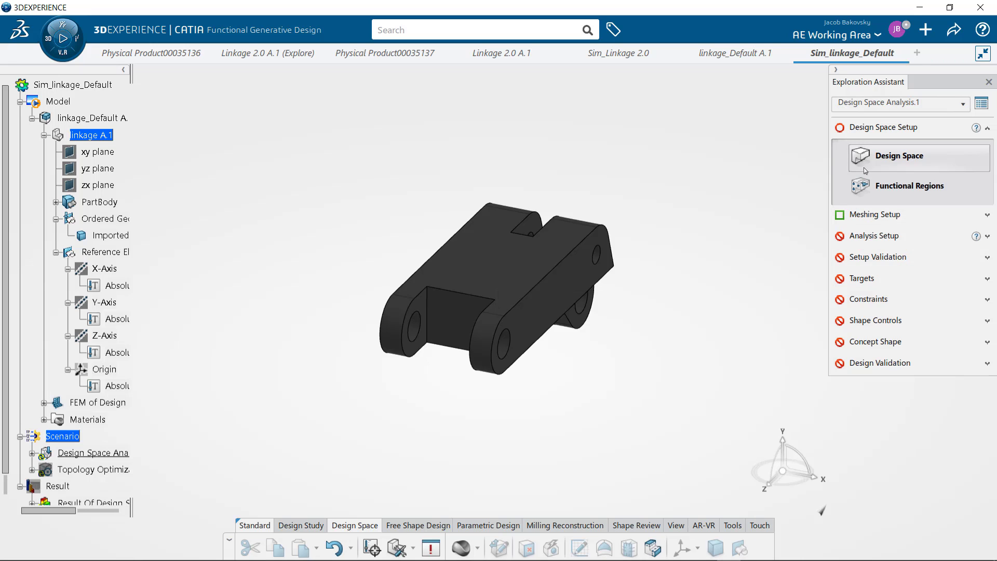
Create a Face-type functional region on the hole in the far-side lug at the linkage's wide-notch end
{"action": "left_click", "coordinate": [883, 197]}
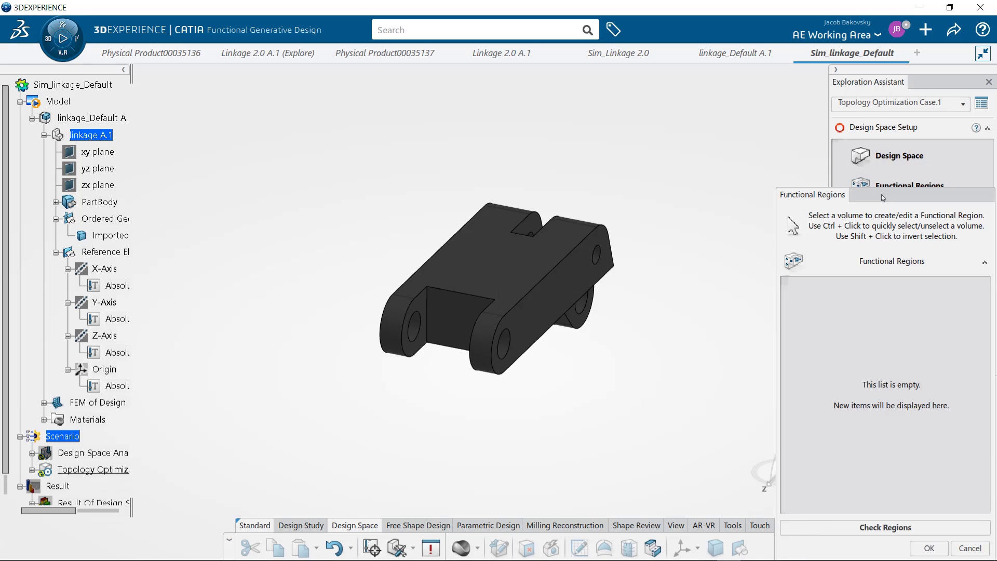
{"action": "left_click", "coordinate": [507, 351]}
{"action": "left_click", "coordinate": [678, 372]}
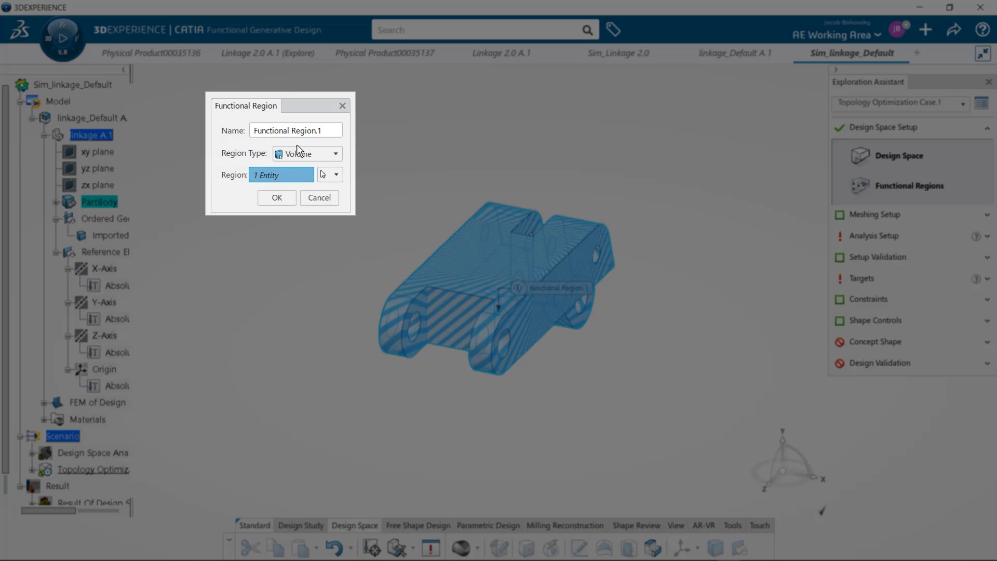
{"action": "left_click", "coordinate": [298, 152]}
{"action": "left_click", "coordinate": [301, 181]}
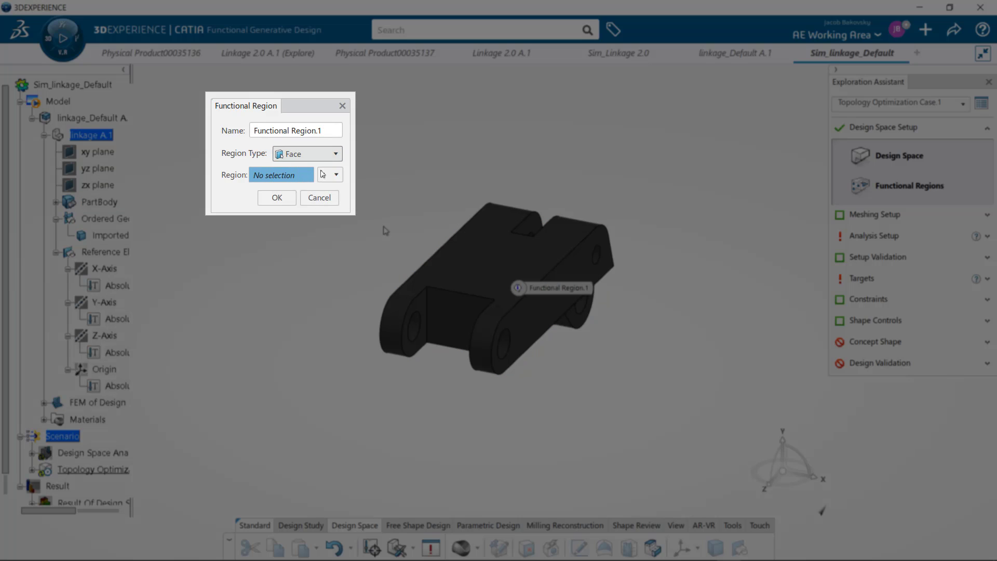
{"action": "left_click", "coordinate": [382, 306]}
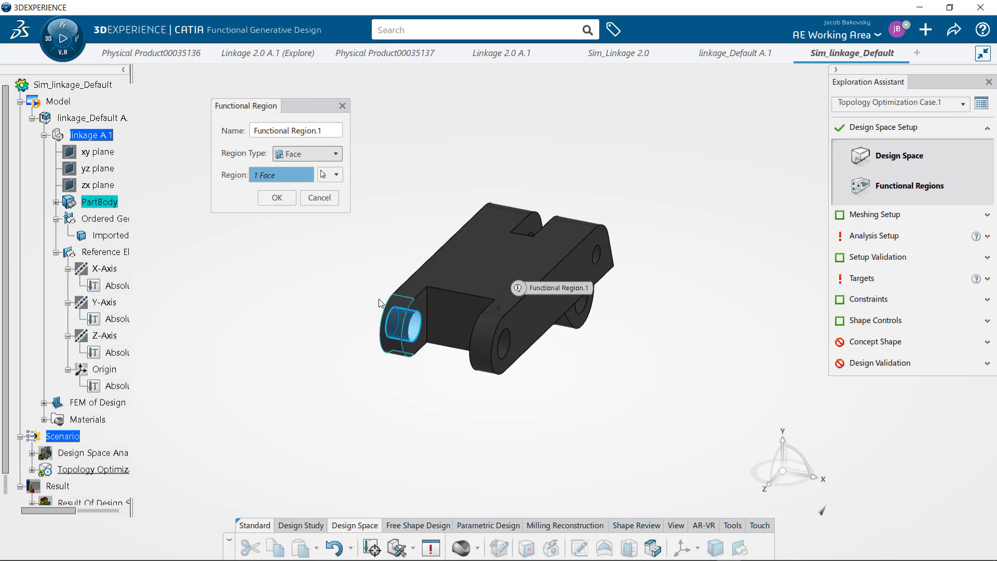
{"action": "left_click", "coordinate": [276, 198]}
Create a Face-type functional region on the hole in the near-side lug at the linkage's wide-notch end
{"action": "left_click", "coordinate": [525, 332]}
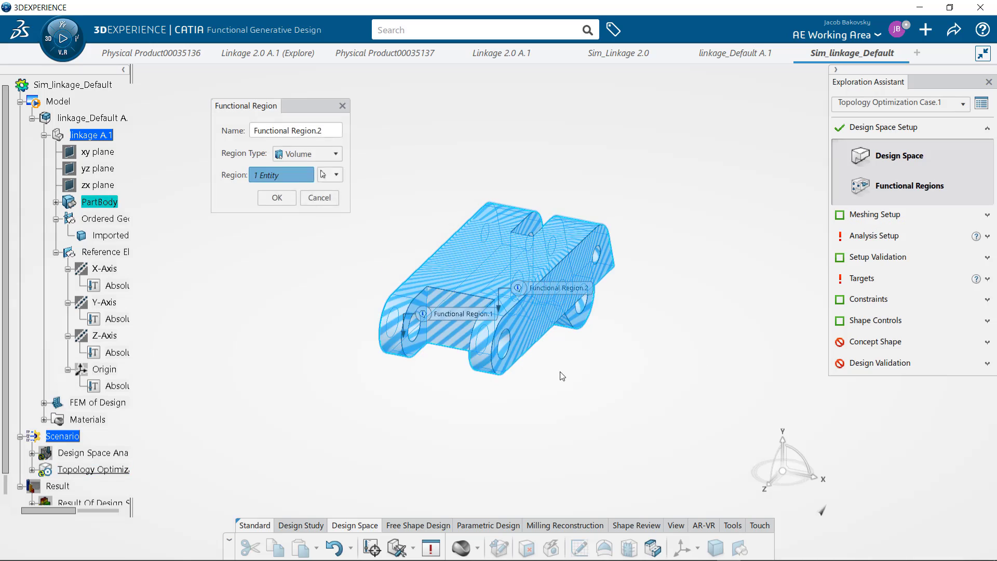
{"action": "left_click", "coordinate": [307, 154]}
{"action": "left_click", "coordinate": [301, 181]}
{"action": "left_click", "coordinate": [503, 343]}
{"action": "left_click", "coordinate": [277, 198]}
Create a Face-type functional region on the near-side lower lug hole at the linkage's slotted end
{"action": "left_click", "coordinate": [676, 526]}
{"action": "middle_click_drag", "start_coordinate": [597, 442], "coordinate": [495, 479]}
{"action": "left_click", "coordinate": [616, 302]}
{"action": "left_click", "coordinate": [308, 154]}
{"action": "left_click", "coordinate": [301, 181]}
{"action": "left_click", "coordinate": [621, 294]}
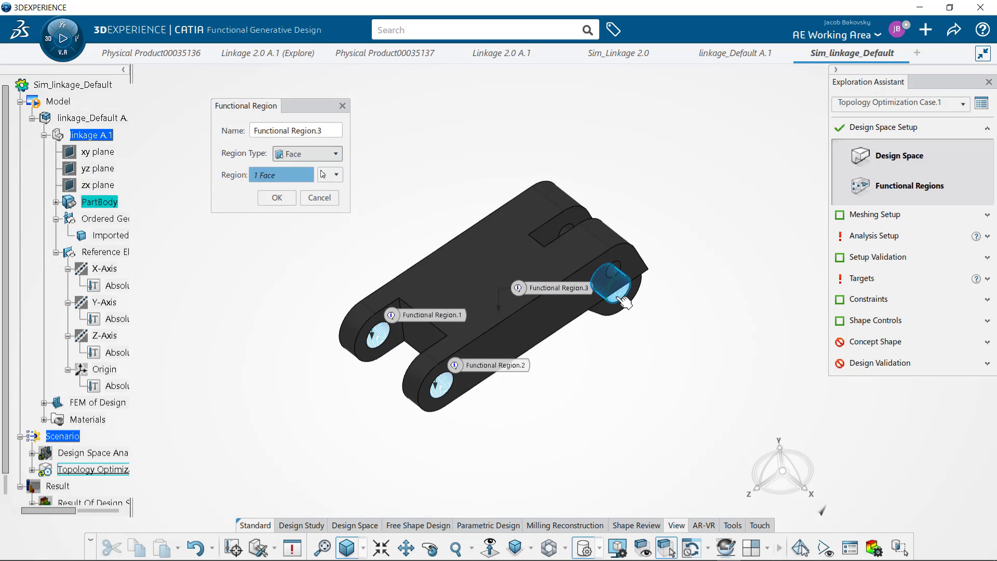
{"action": "left_click", "coordinate": [277, 198]}
Create a Face-type functional region on the near-side upper pin hole at the linkage's slotted end
{"action": "left_click", "coordinate": [582, 290]}
{"action": "left_click", "coordinate": [308, 154]}
{"action": "left_click", "coordinate": [300, 181]}
Create a Face-type functional region on the opposite upper pin hole at the linkage's slotted end
{"action": "middle_click_drag", "start_coordinate": [622, 179], "coordinate": [621, 231]}
{"action": "left_click", "coordinate": [530, 333]}
{"action": "left_click", "coordinate": [308, 154]}
{"action": "left_click", "coordinate": [300, 181]}
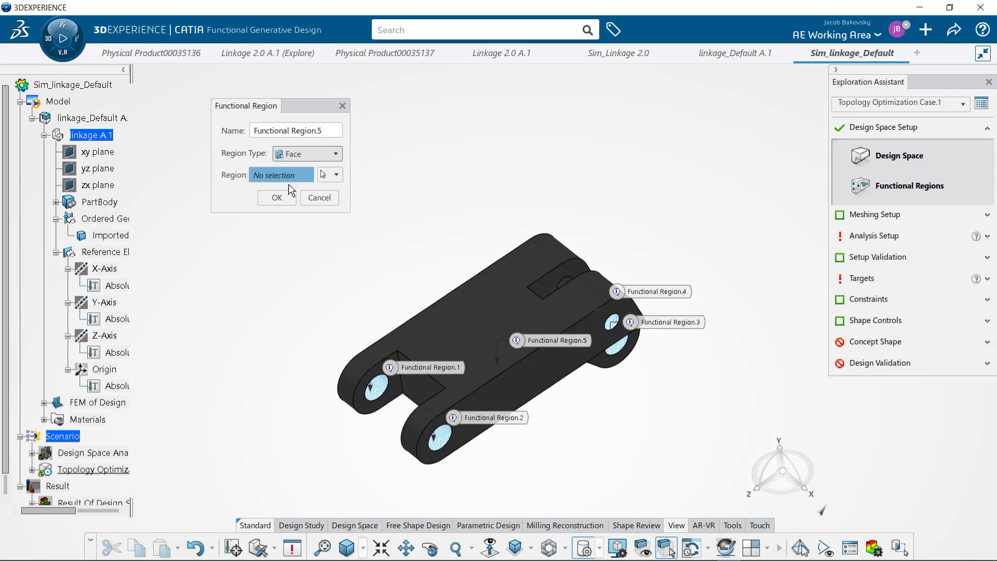
{"action": "left_click", "coordinate": [430, 548]}
{"action": "left_click_drag", "start_coordinate": [457, 441], "coordinate": [380, 482]}
{"action": "left_click", "coordinate": [424, 339]}
{"action": "left_click", "coordinate": [277, 198]}
Create a Face-type functional region on the remaining lower lug hole and accept the set of functional regions
{"action": "left_click_drag", "start_coordinate": [670, 489], "coordinate": [677, 443]}
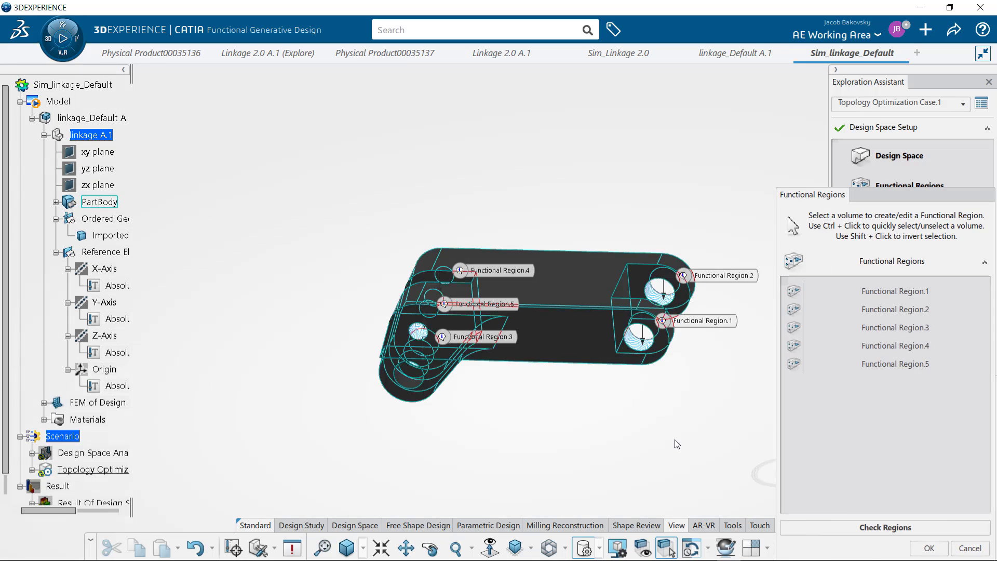
{"action": "left_click", "coordinate": [540, 338]}
{"action": "left_click", "coordinate": [307, 154]}
{"action": "left_click", "coordinate": [301, 181]}
{"action": "left_click", "coordinate": [415, 383]}
{"action": "left_click", "coordinate": [277, 198]}
{"action": "left_click", "coordinate": [929, 548]}
{"action": "left_click", "coordinate": [347, 548]}
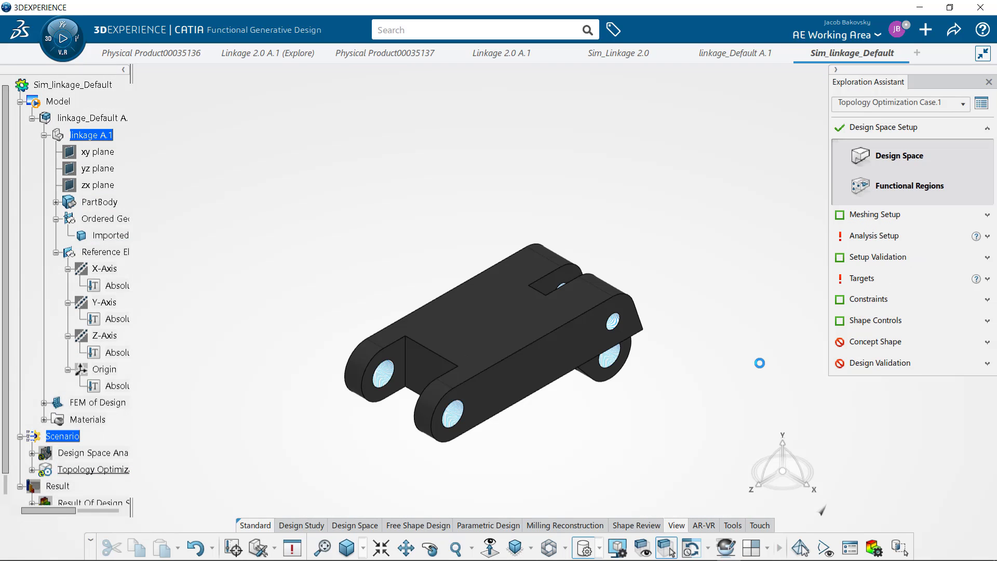
Add a force load along Z to the face of the near-side upper pin hole at the slotted end
{"action": "left_click", "coordinate": [889, 237]}
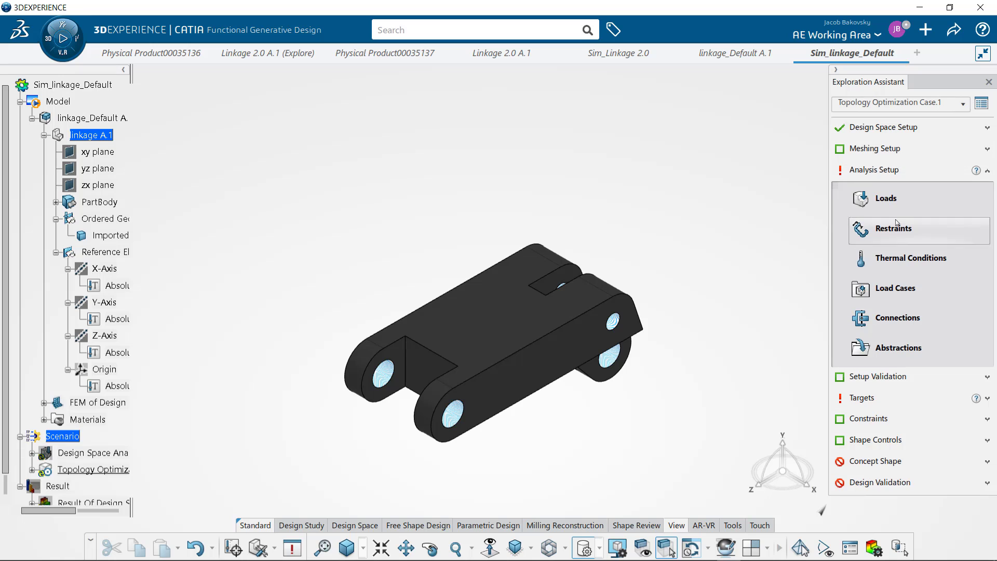
{"action": "left_click", "coordinate": [886, 198]}
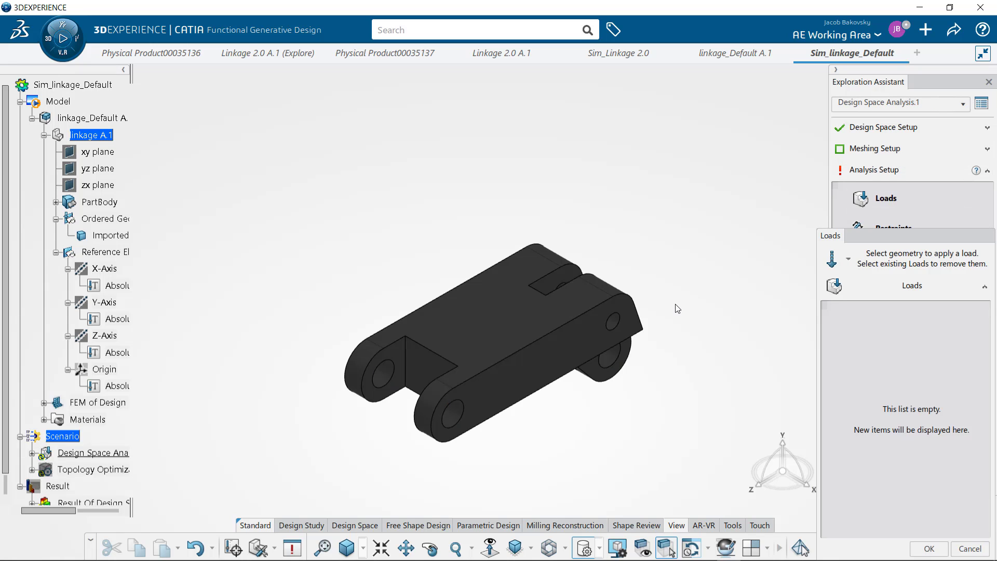
{"action": "left_click", "coordinate": [618, 327]}
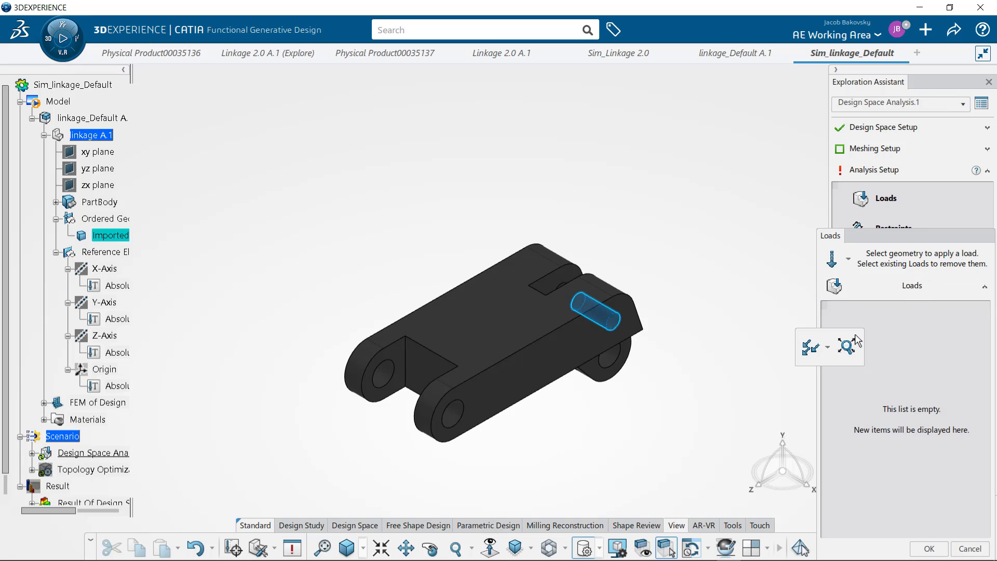
{"action": "left_click", "coordinate": [827, 348]}
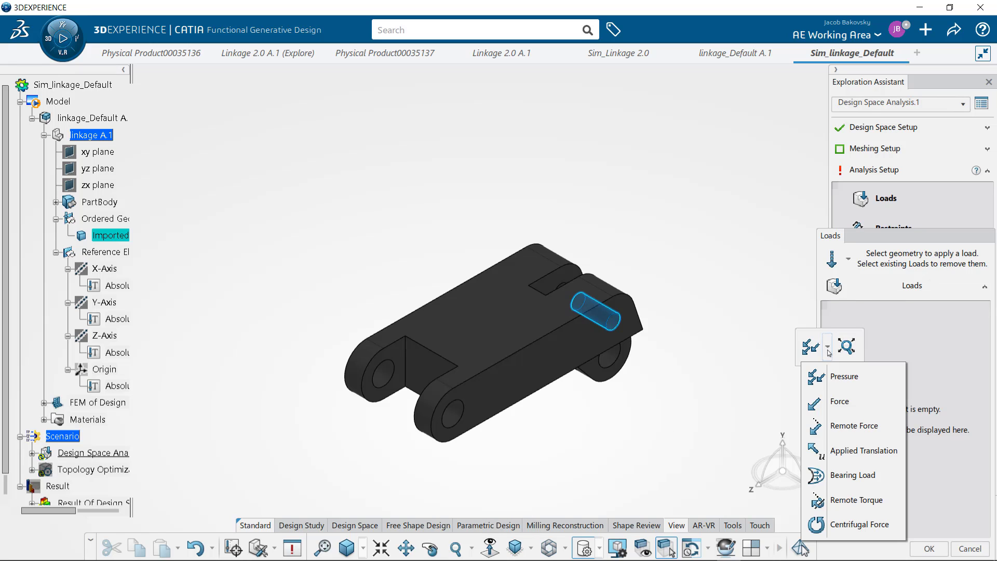
{"action": "left_click", "coordinate": [846, 405]}
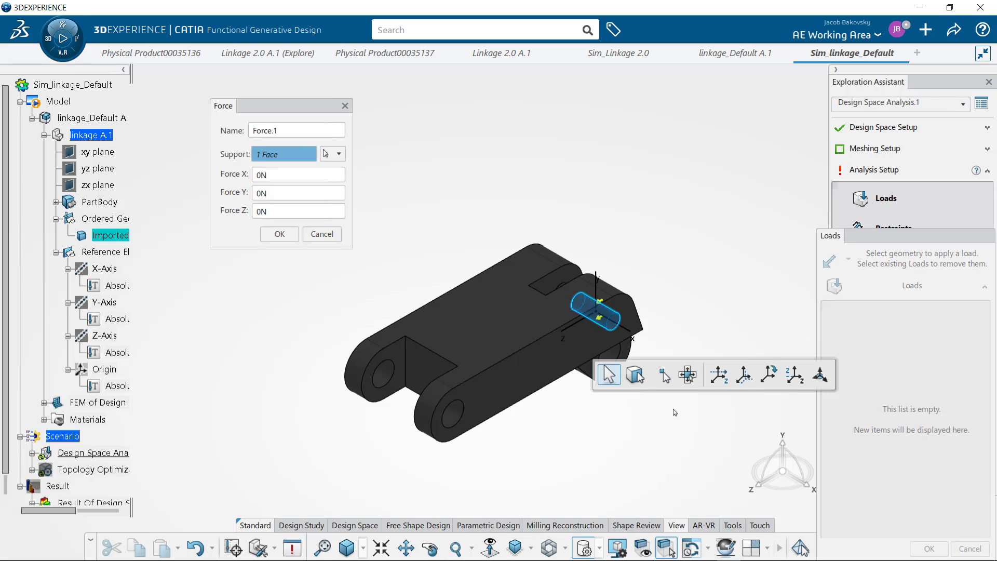
{"action": "left_click", "coordinate": [270, 212]}
{"action": "left_click", "coordinate": [279, 234]}
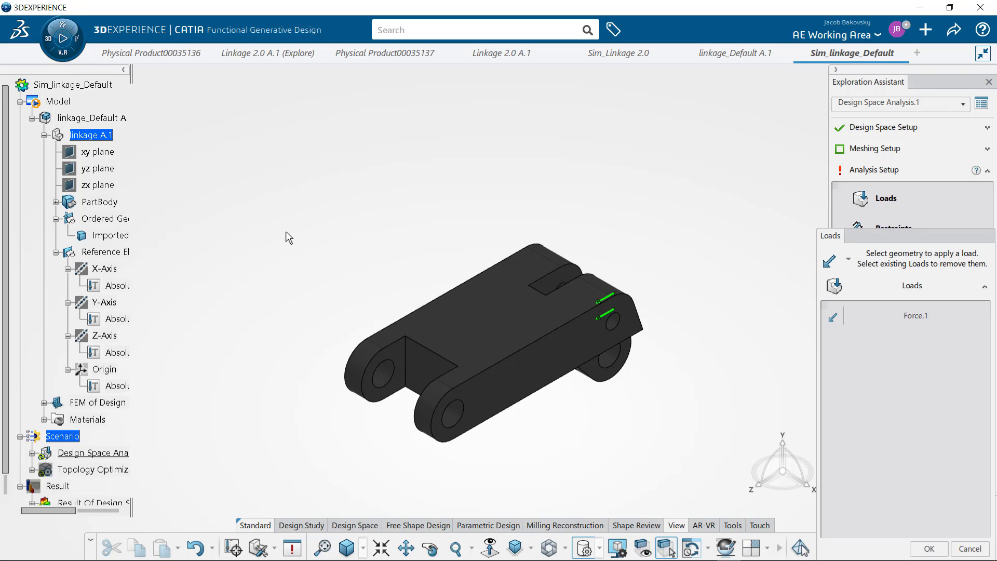
{"action": "left_click", "coordinate": [430, 548]}
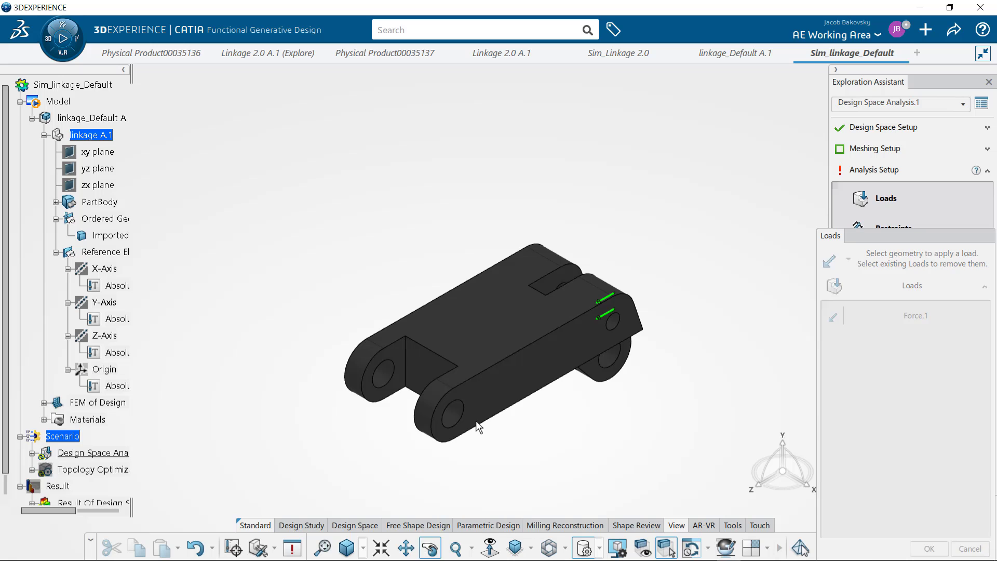
Add a force load along Z to the face of the opposite upper pin hole at the slotted end and accept the loads
{"action": "left_click_drag", "start_coordinate": [597, 219], "coordinate": [601, 312]}
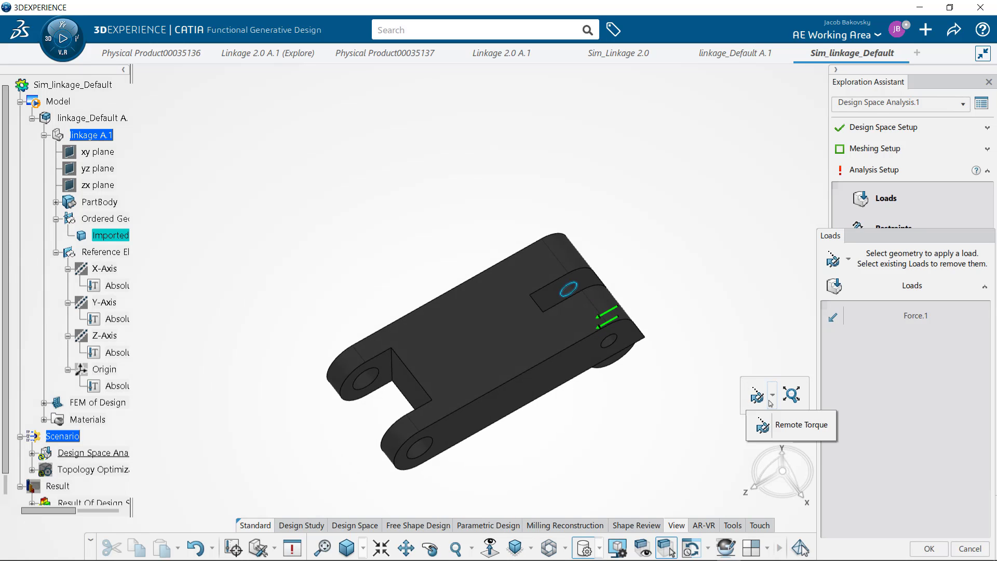
{"action": "middle_click_drag", "start_coordinate": [698, 322], "coordinate": [693, 288]}
{"action": "left_click", "coordinate": [848, 259]}
{"action": "left_click", "coordinate": [860, 335]}
{"action": "left_click", "coordinate": [566, 258]}
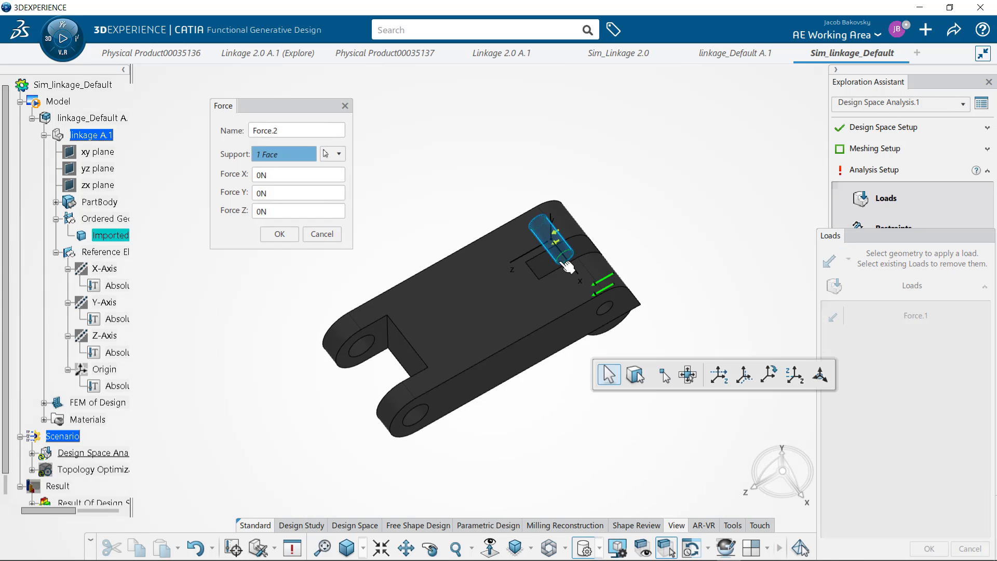
{"action": "double_click", "coordinate": [259, 212]}
{"action": "left_click", "coordinate": [272, 233]}
{"action": "left_click", "coordinate": [925, 545]}
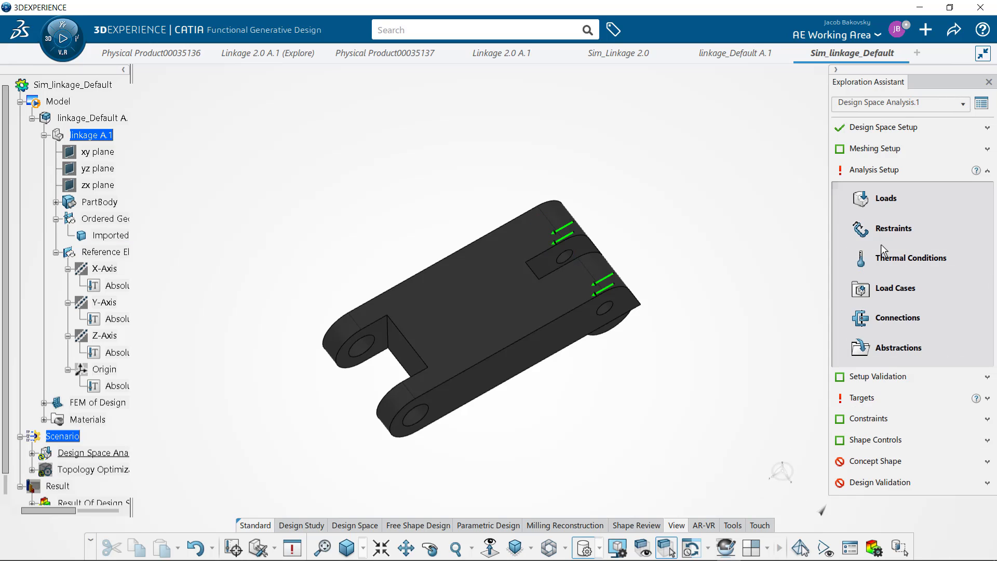
Apply a clamp restraint to the hole face of the near-side arm at the linkage's forked end
{"action": "left_click", "coordinate": [879, 228]}
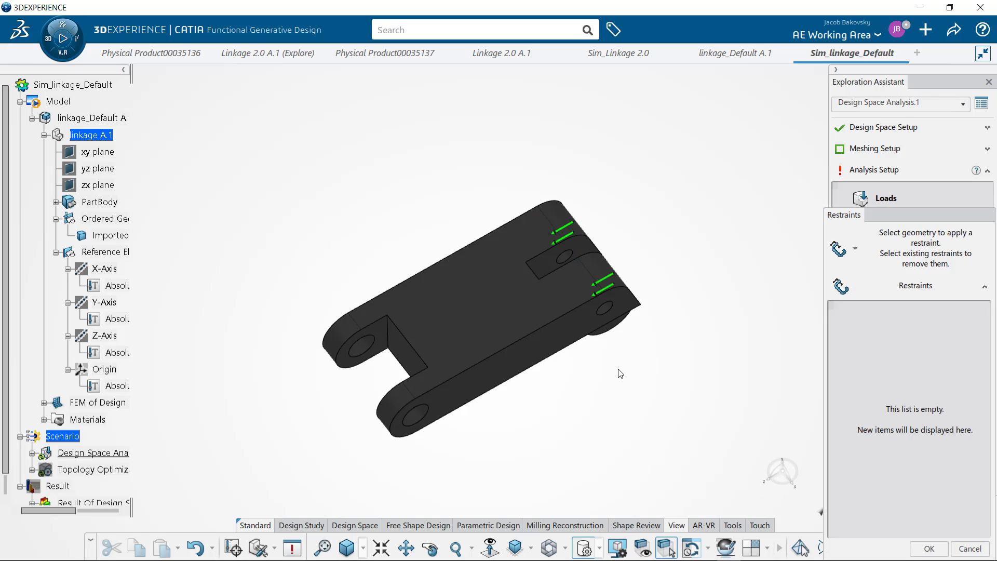
{"action": "middle_click_drag", "start_coordinate": [620, 373], "coordinate": [595, 274]}
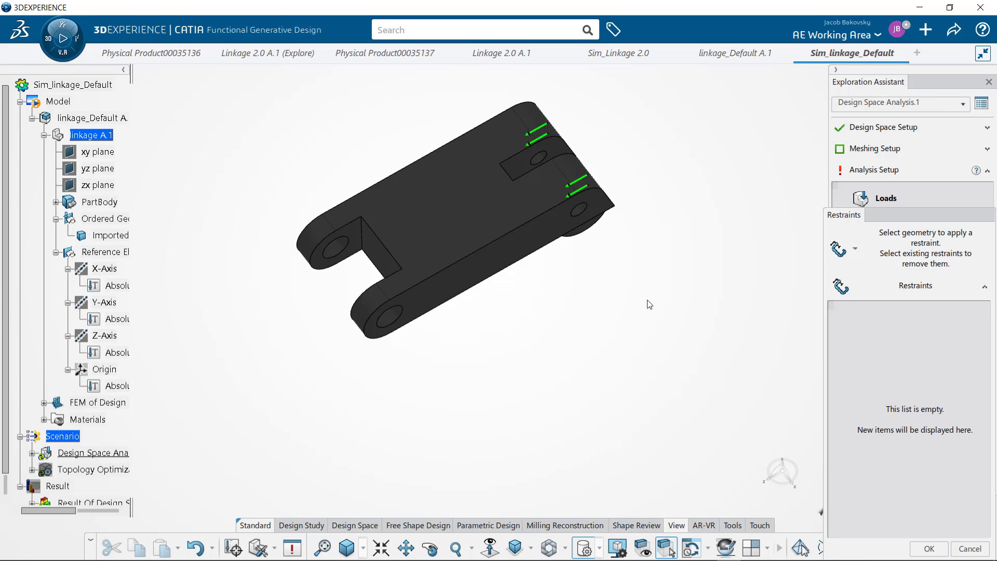
{"action": "left_click", "coordinate": [385, 317]}
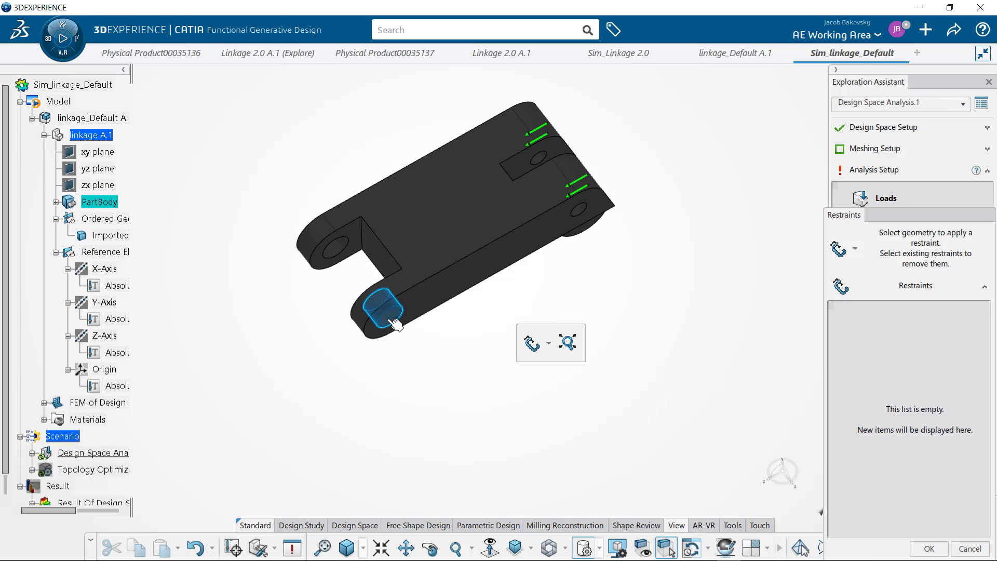
{"action": "left_click", "coordinate": [530, 344]}
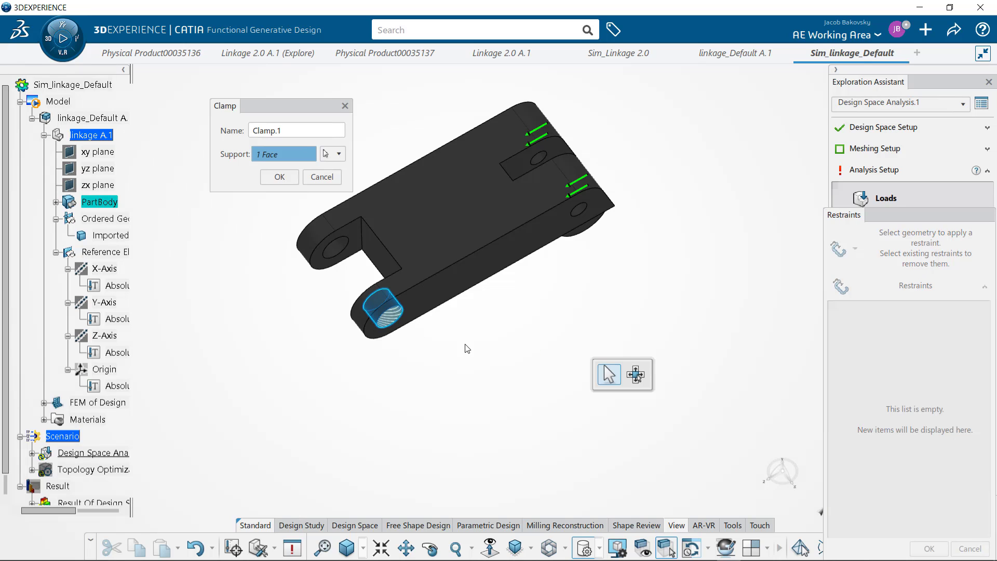
{"action": "left_click", "coordinate": [280, 176]}
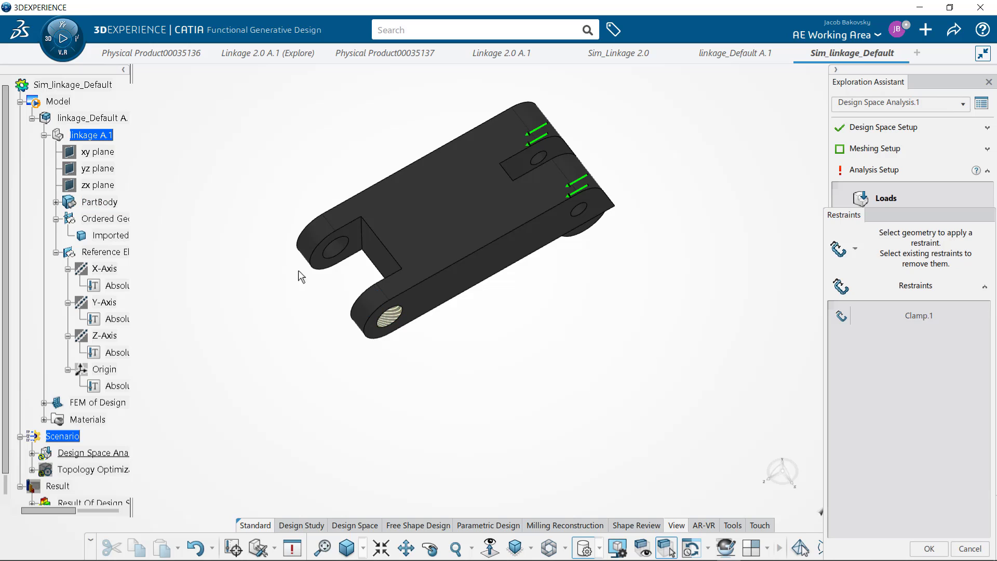
Apply a clamp restraint to the hole face of the far-side arm at the linkage's forked end
{"action": "left_click", "coordinate": [343, 256]}
{"action": "left_click", "coordinate": [470, 350]}
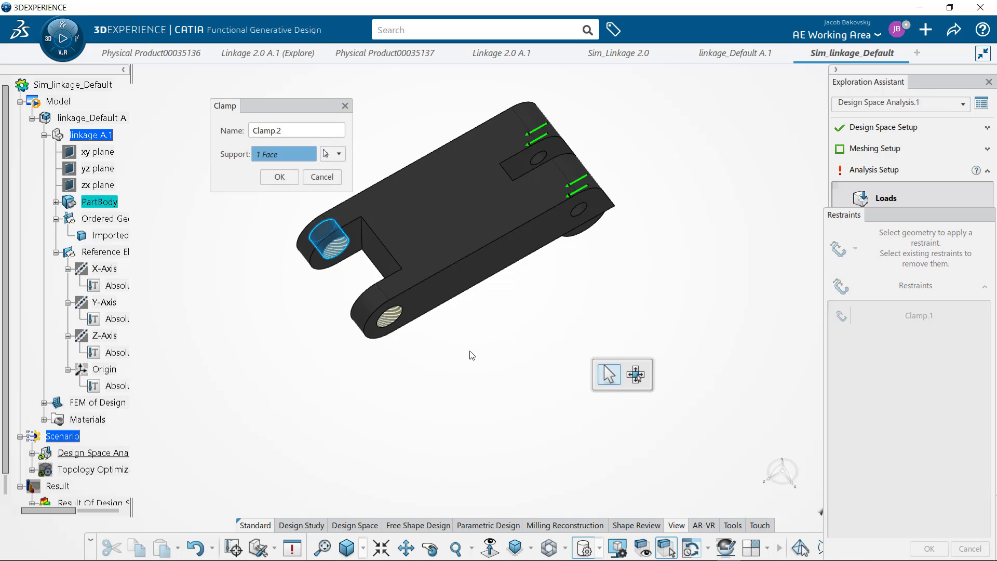
{"action": "left_click", "coordinate": [281, 177]}
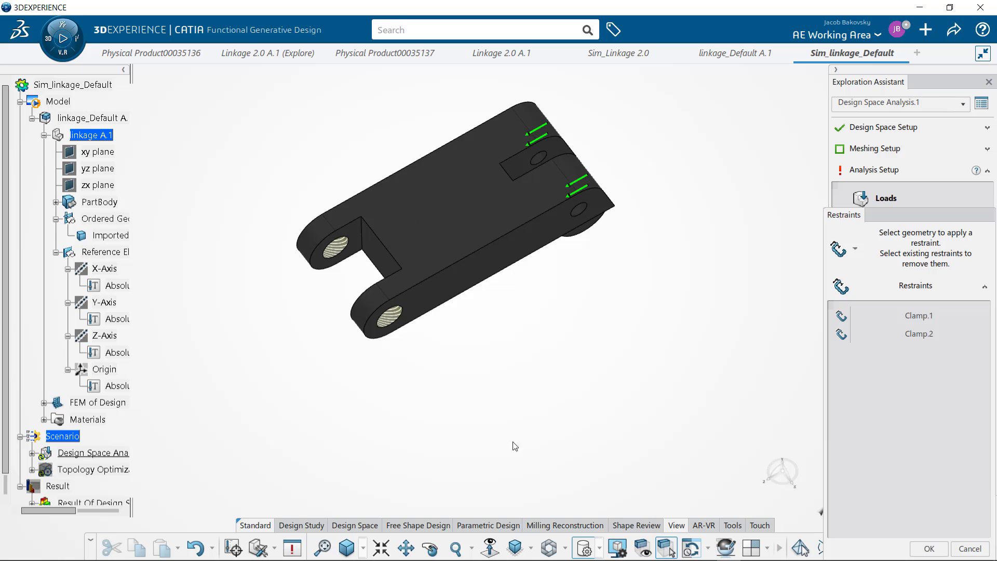
Apply a hinge restraint to the face of the near-side lower lug hole
{"action": "left_click", "coordinate": [430, 547]}
{"action": "left_click_drag", "start_coordinate": [578, 366], "coordinate": [481, 221]}
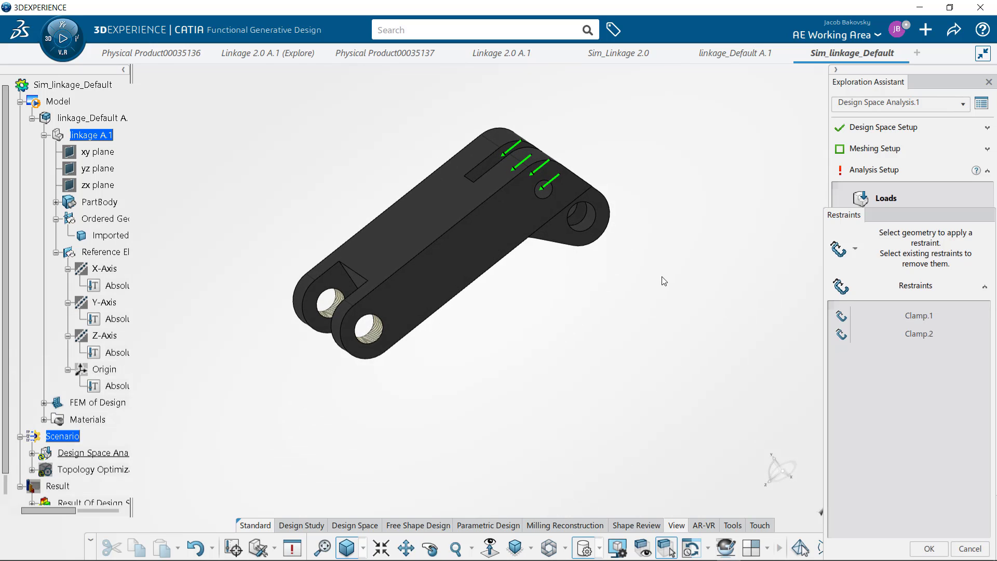
{"action": "left_click", "coordinate": [855, 249]}
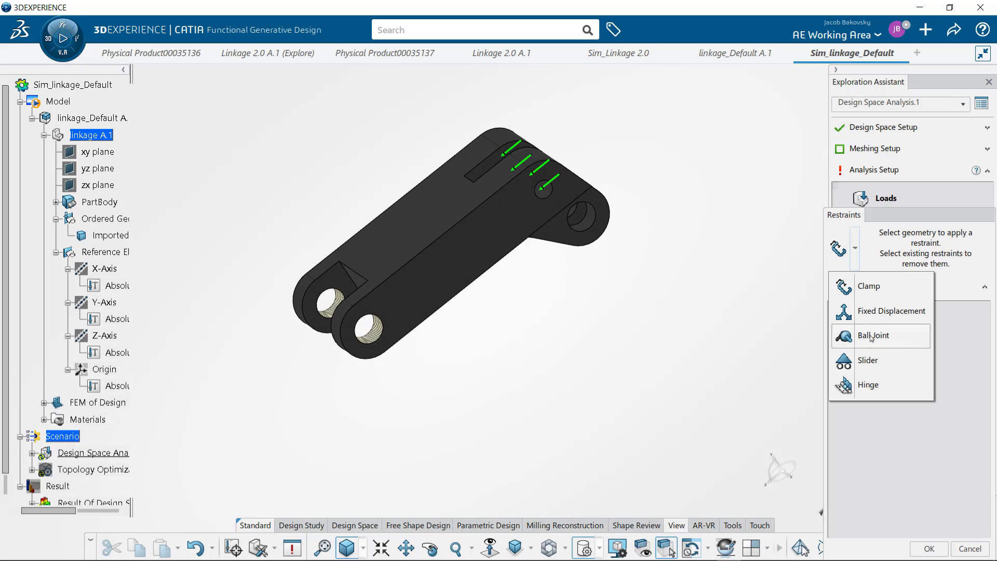
{"action": "left_click", "coordinate": [873, 387]}
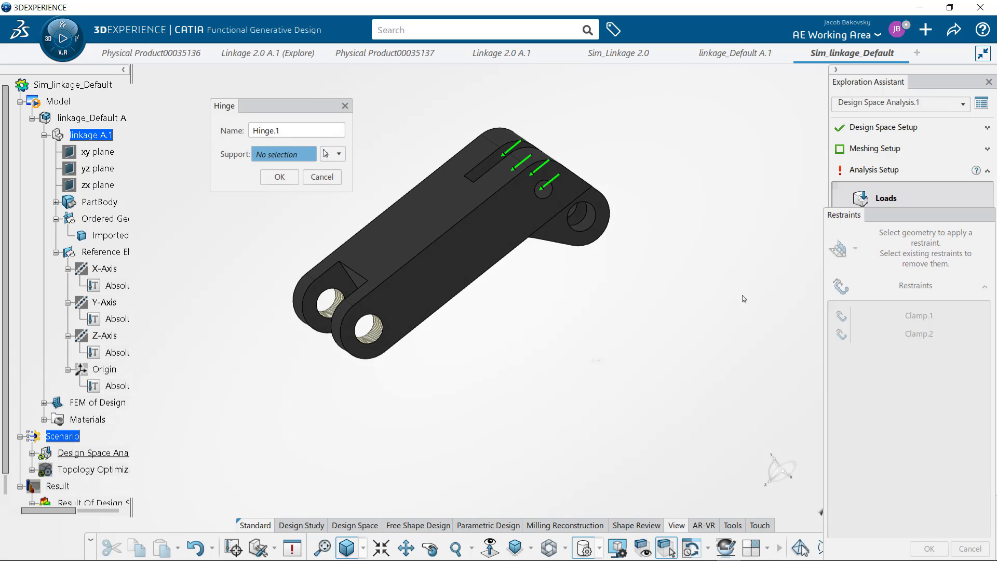
{"action": "left_click", "coordinate": [593, 231]}
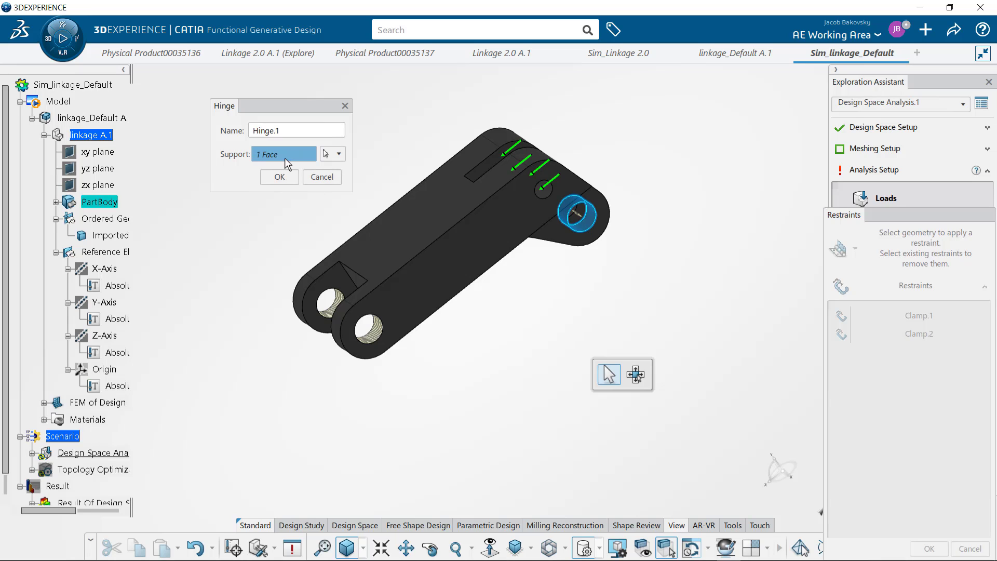
{"action": "left_click", "coordinate": [279, 177]}
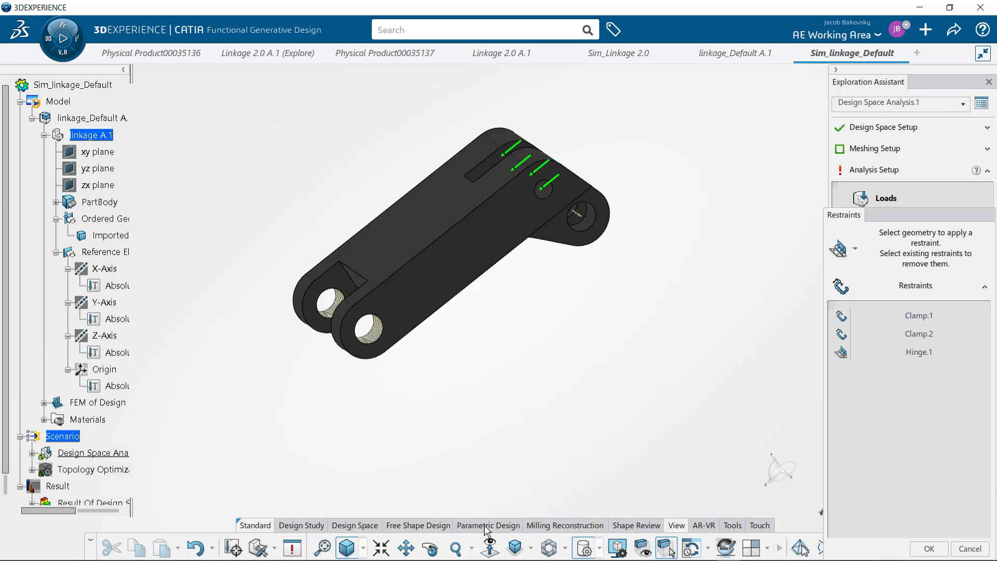
Apply a hinge restraint to the face of the opposite lower lug hole and accept the set of restraints
{"action": "left_click", "coordinate": [430, 548]}
{"action": "left_click_drag", "start_coordinate": [670, 211], "coordinate": [458, 128]}
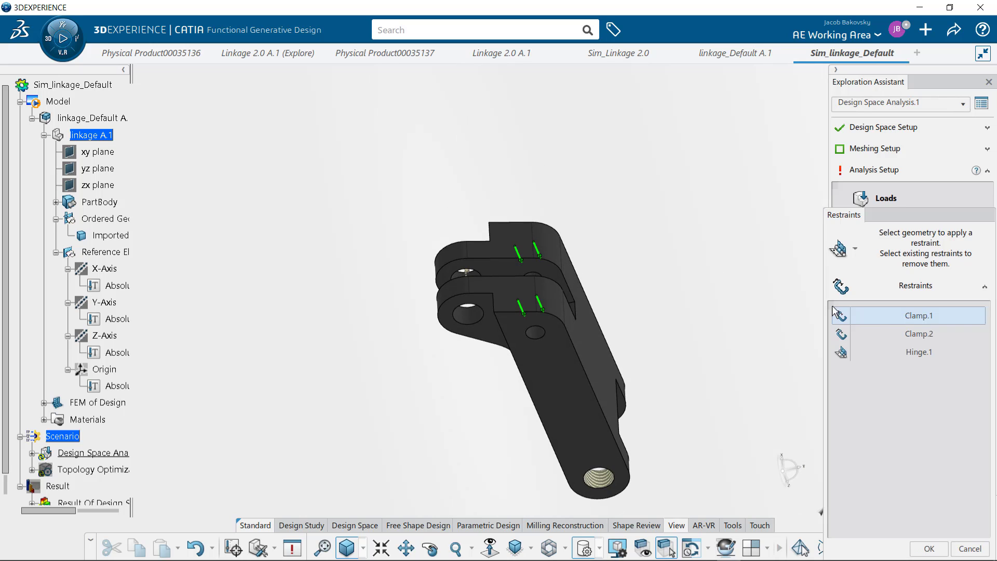
{"action": "left_click", "coordinate": [468, 306]}
{"action": "left_click", "coordinate": [276, 176]}
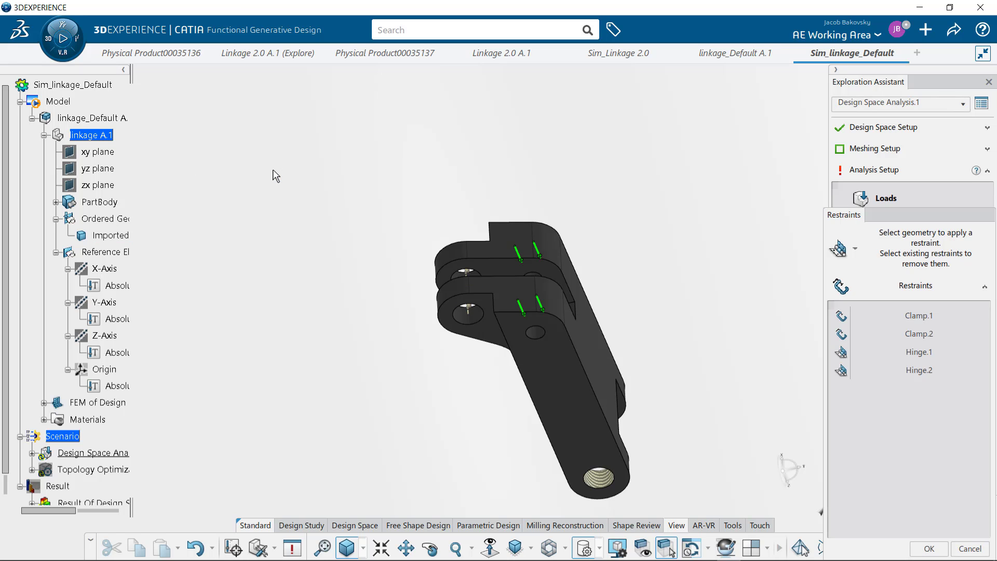
{"action": "left_click", "coordinate": [500, 550]}
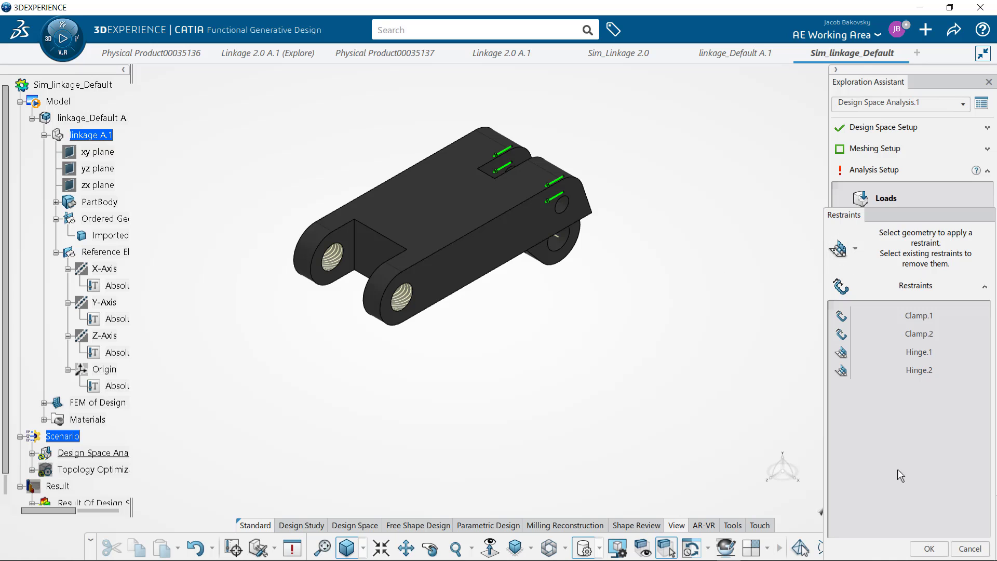
{"action": "left_click", "coordinate": [929, 548]}
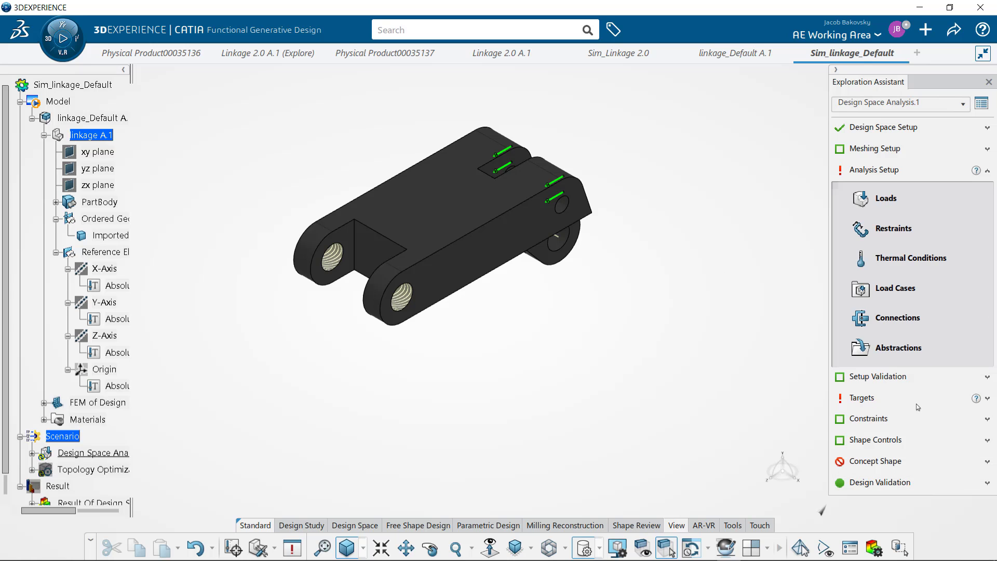
Create a linear load case that also includes both clamps and both forces, and accept it
{"action": "left_click", "coordinate": [912, 287]}
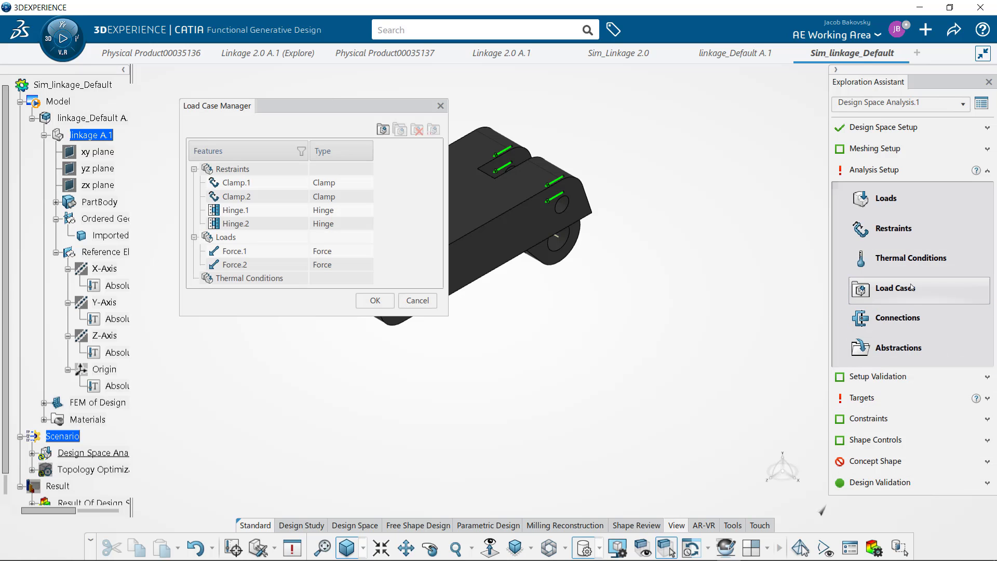
{"action": "left_click", "coordinate": [382, 130]}
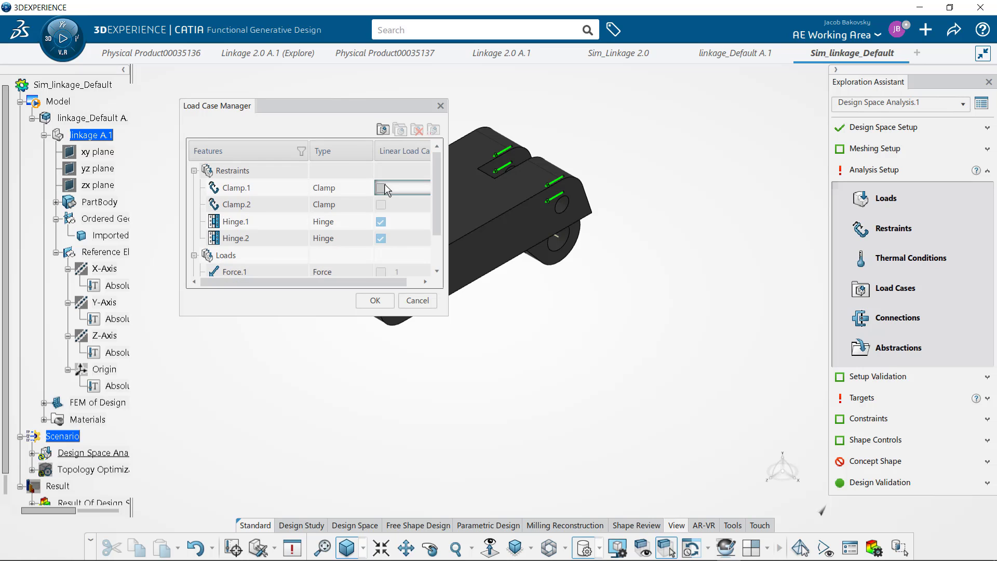
{"action": "left_click", "coordinate": [382, 188]}
{"action": "left_click", "coordinate": [381, 205]}
{"action": "scroll", "coordinate": [382, 244], "scroll_direction": "down", "scroll_amount": 1}
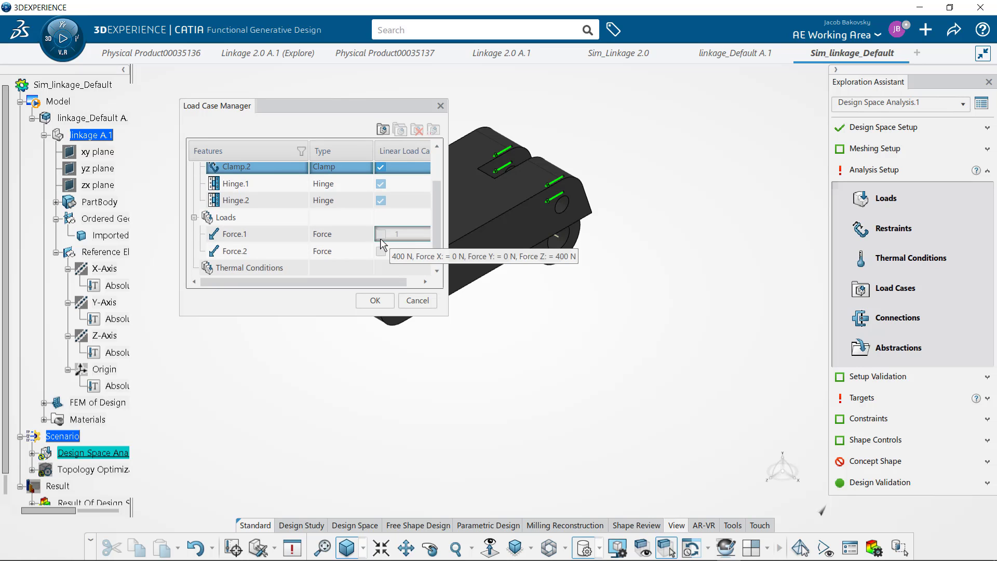
{"action": "left_click", "coordinate": [381, 234]}
{"action": "left_click", "coordinate": [381, 250]}
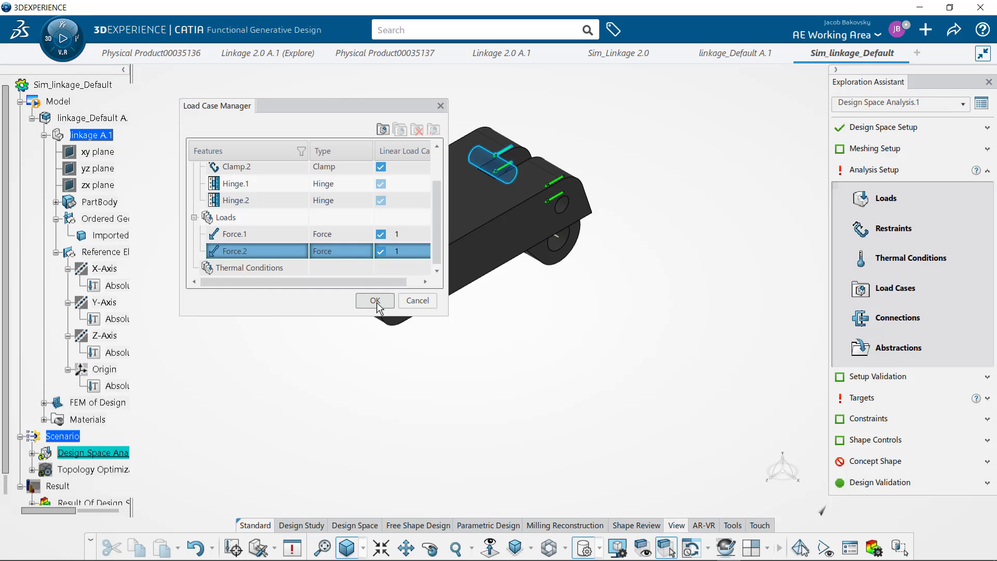
{"action": "left_click", "coordinate": [375, 301]}
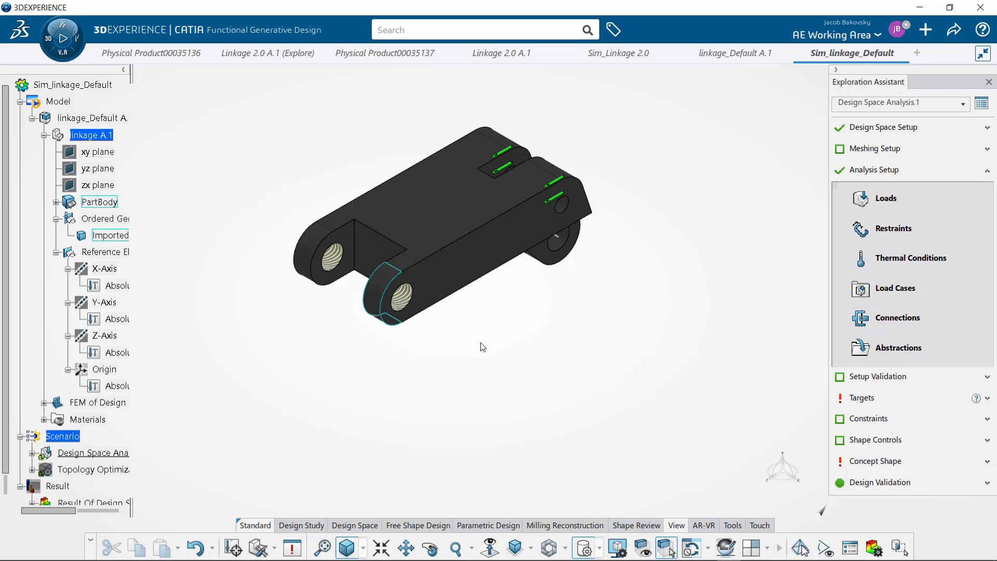
Run the setup validation for Design Space Analysis.1 and dismiss its status report
{"action": "left_click", "coordinate": [862, 398]}
{"action": "left_click", "coordinate": [870, 193]}
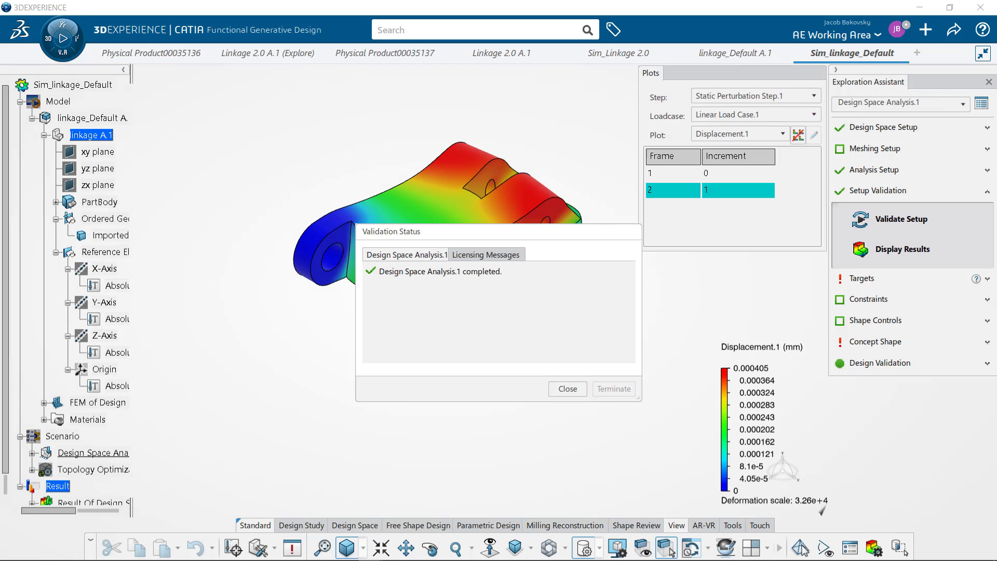
{"action": "left_click", "coordinate": [573, 387]}
Display the Von Mises Stress.1 plot of the validated linear load case
{"action": "left_click", "coordinate": [706, 117]}
{"action": "left_click", "coordinate": [715, 129]}
{"action": "left_click", "coordinate": [729, 134]}
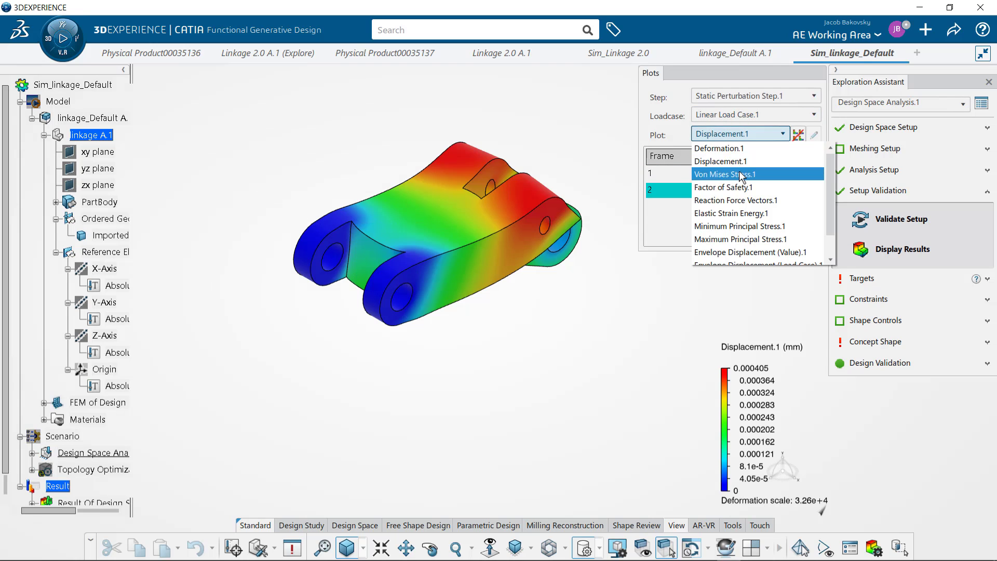
{"action": "left_click", "coordinate": [740, 175]}
Leave the analysis results and open the optimization target settings of Topology Optimization Case.1
{"action": "left_click", "coordinate": [908, 278]}
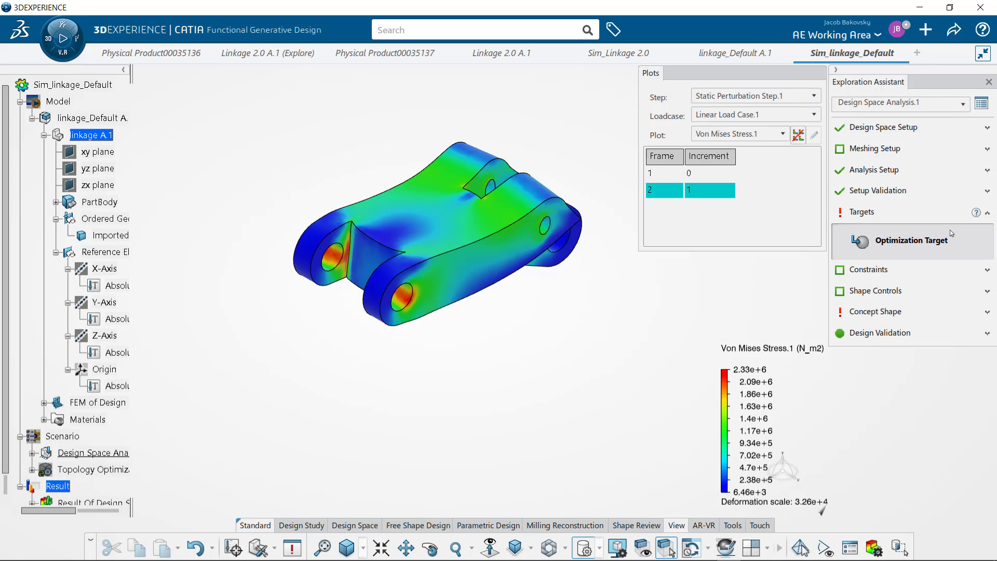
{"action": "left_click", "coordinate": [976, 213]}
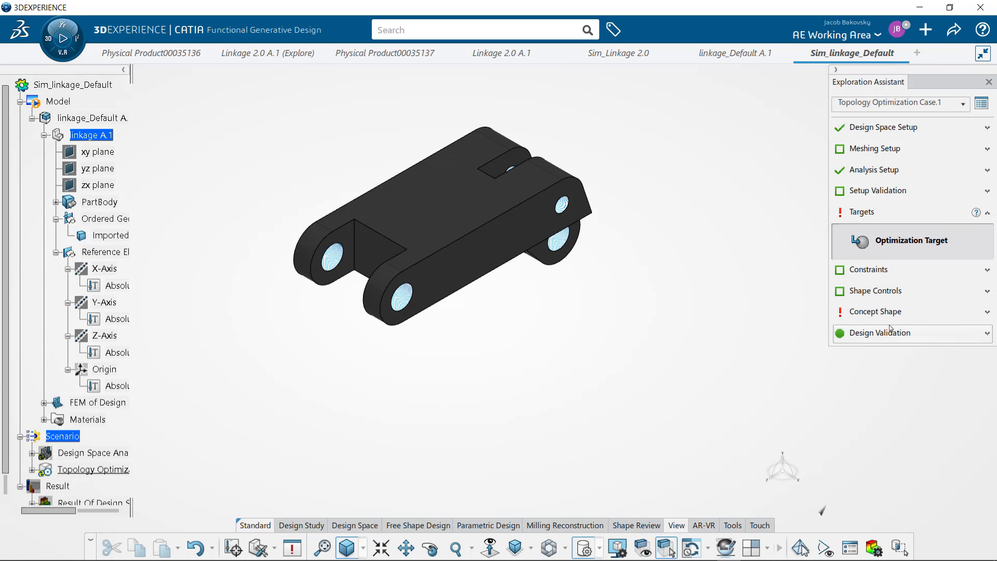
{"action": "left_click", "coordinate": [856, 251]}
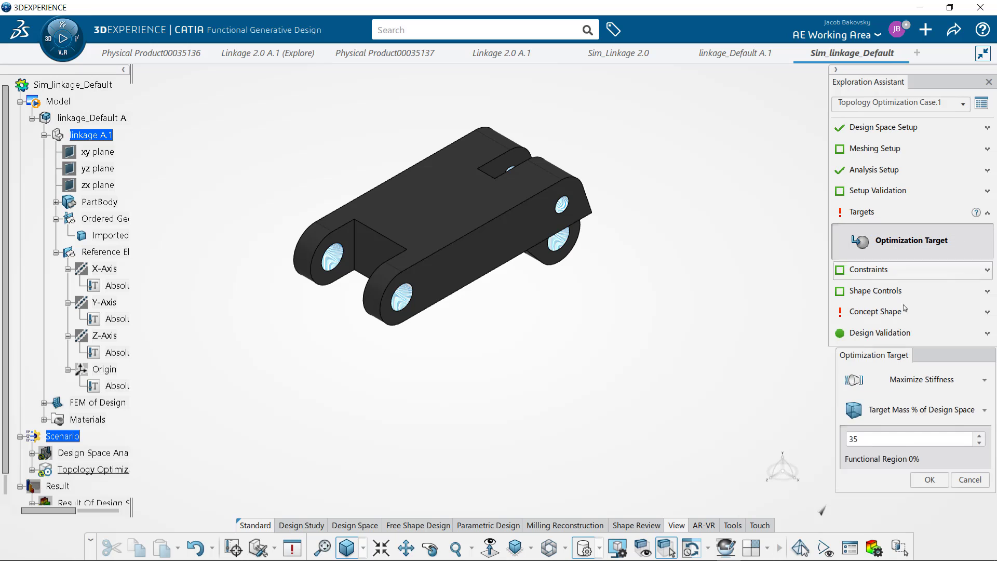
{"action": "left_click", "coordinate": [440, 234]}
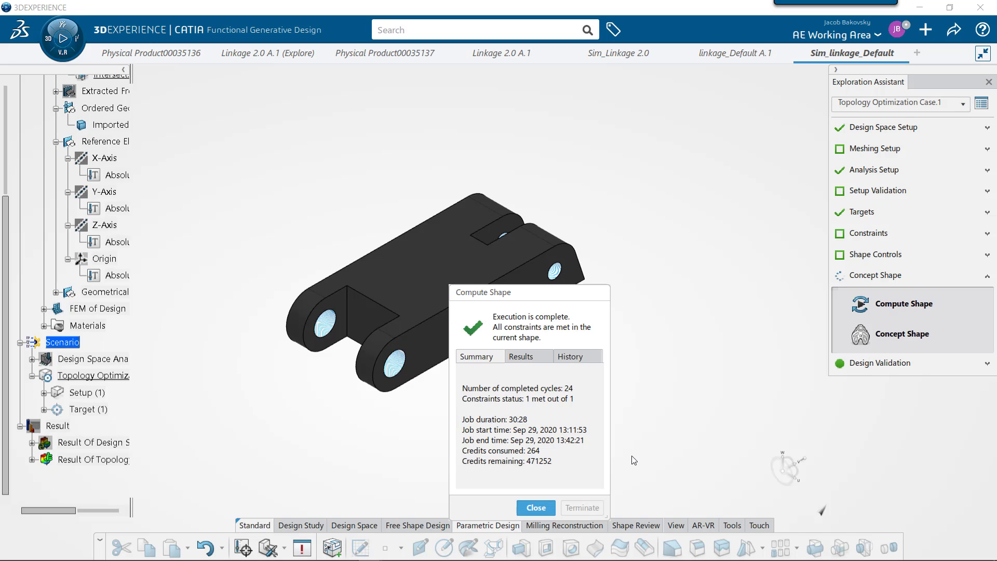
Review the results, history and summary of the completed shape computation, and close the report
{"action": "left_click", "coordinate": [530, 358]}
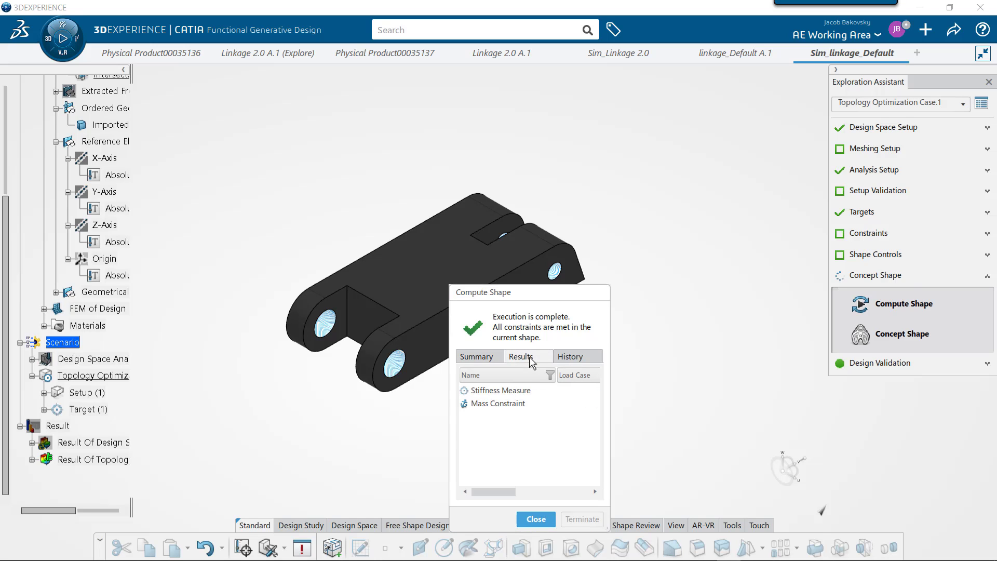
{"action": "left_click", "coordinate": [581, 359]}
{"action": "left_click", "coordinate": [491, 358]}
{"action": "left_click_drag", "start_coordinate": [586, 294], "coordinate": [731, 95]}
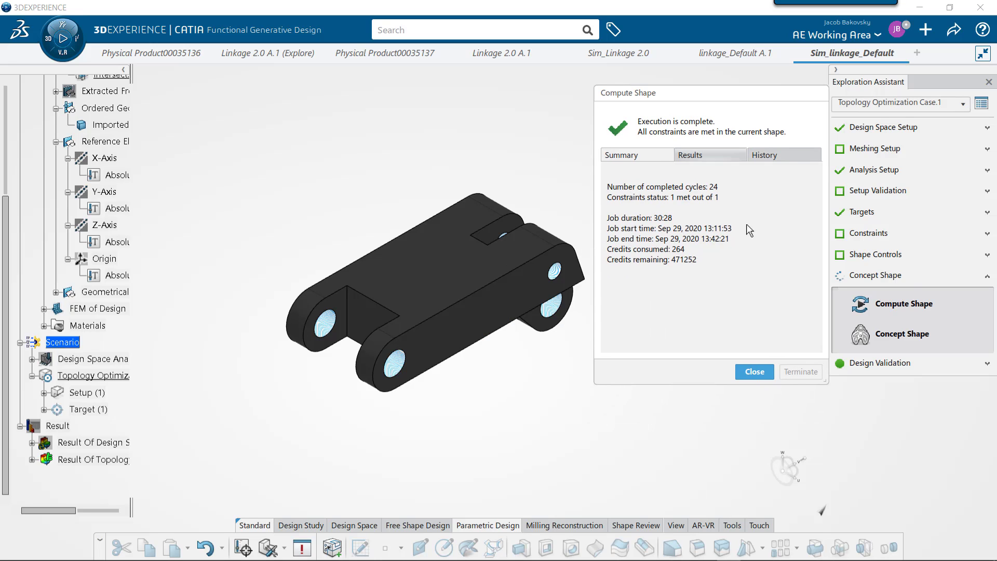
{"action": "left_click", "coordinate": [755, 372]}
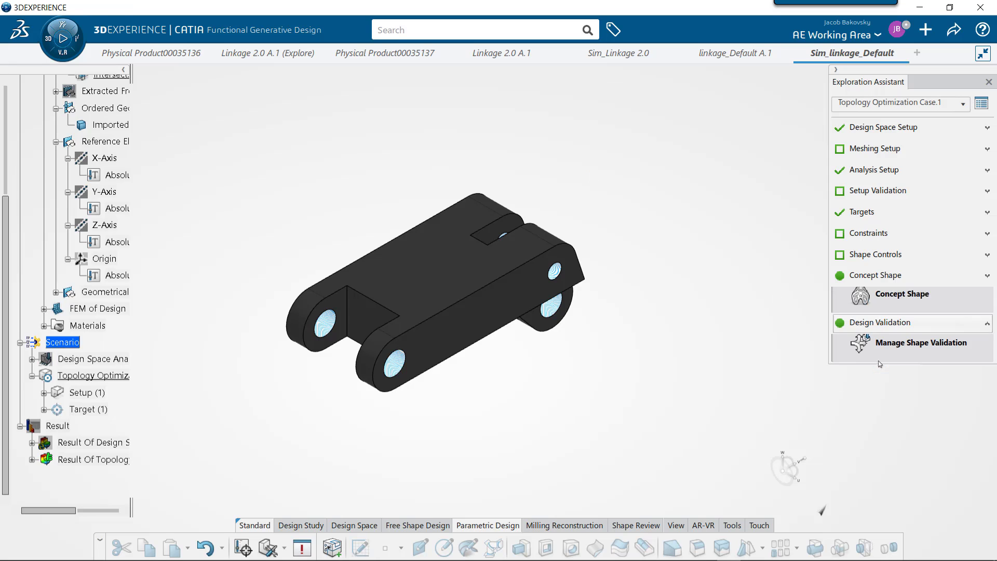
Open the concept shape settings for the computed optimization and dismiss the outdated-results warning
{"action": "left_click", "coordinate": [889, 343]}
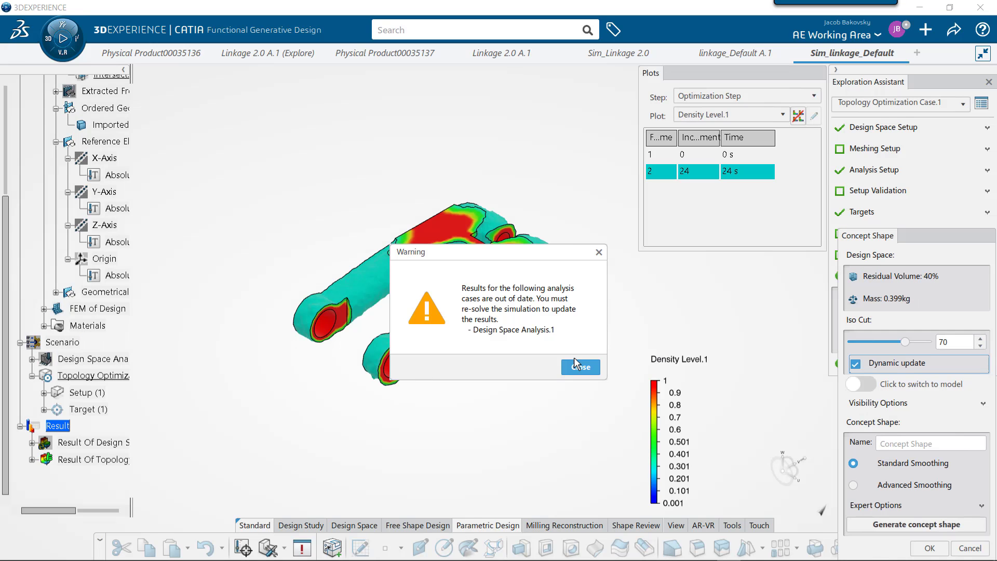
{"action": "left_click", "coordinate": [580, 367]}
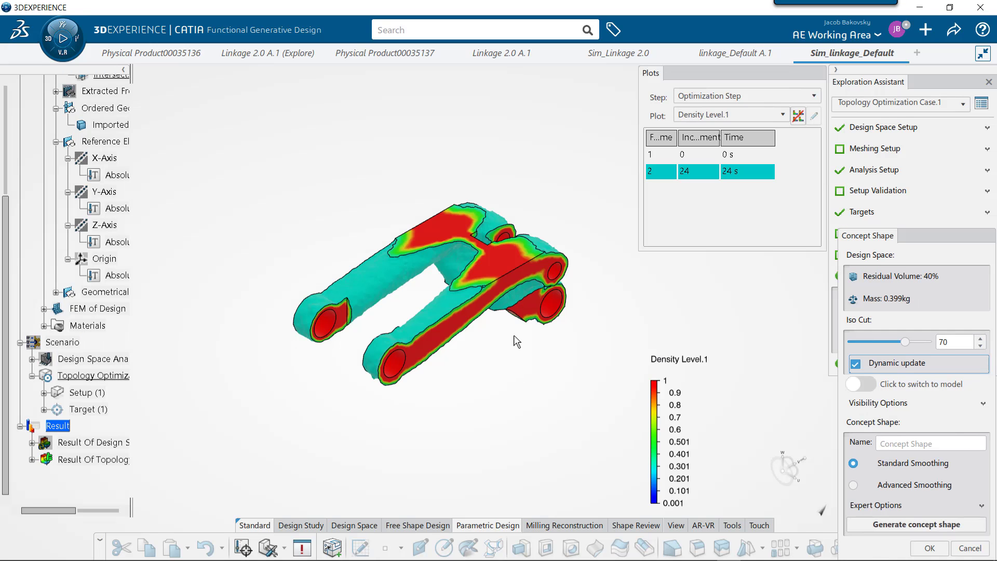
Set the iso cut to 50, try the switch to the model view, and dismiss the outdated-results warning
{"action": "middle_click_drag", "start_coordinate": [515, 341], "coordinate": [498, 364]}
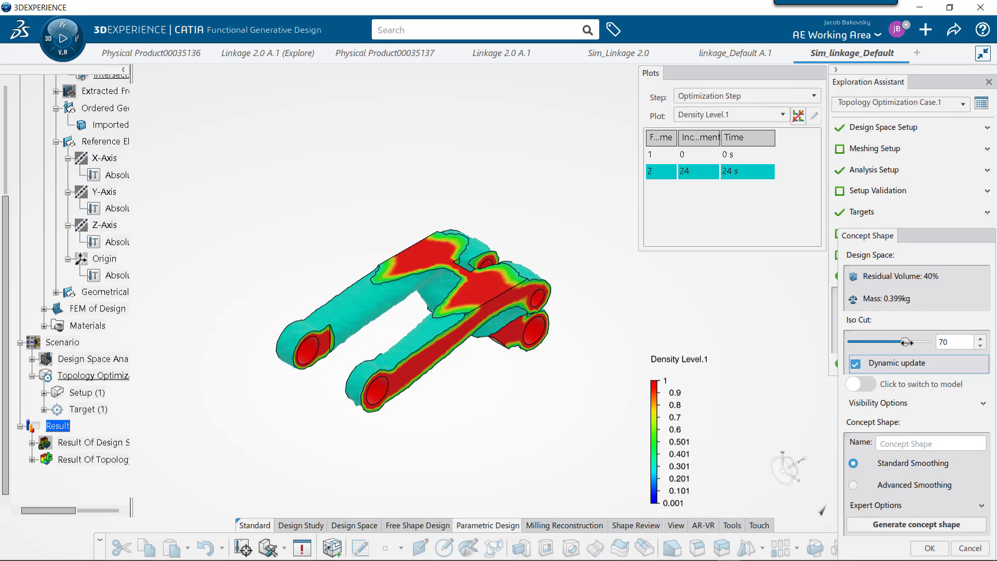
{"action": "mouse_move", "coordinate": [907, 342]}
{"action": "left_mouse_down"}
{"action": "mouse_move", "coordinate": [851, 343]}
{"action": "mouse_move", "coordinate": [933, 342]}
{"action": "mouse_move", "coordinate": [891, 344]}
{"action": "left_mouse_up"}
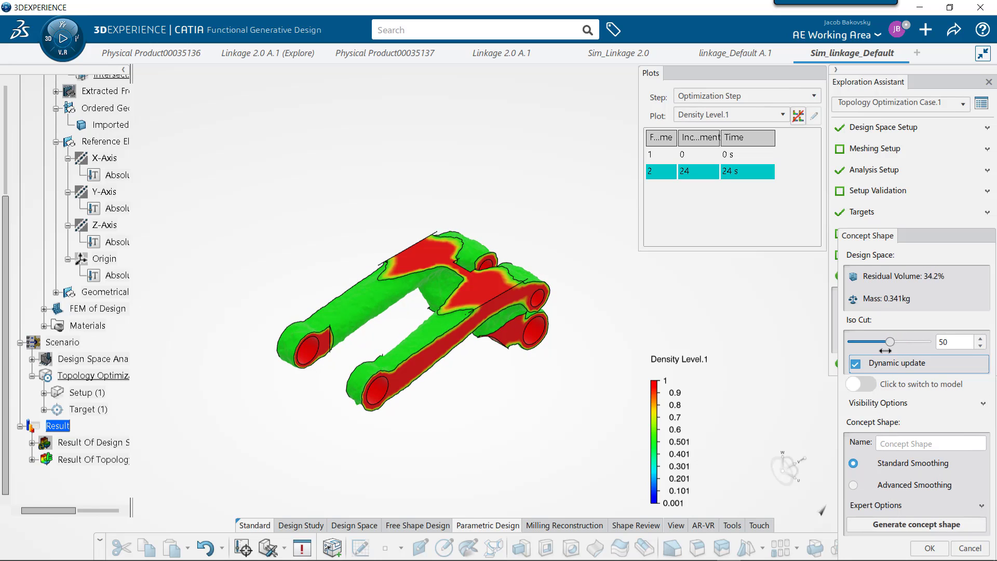
{"action": "left_click", "coordinate": [863, 385]}
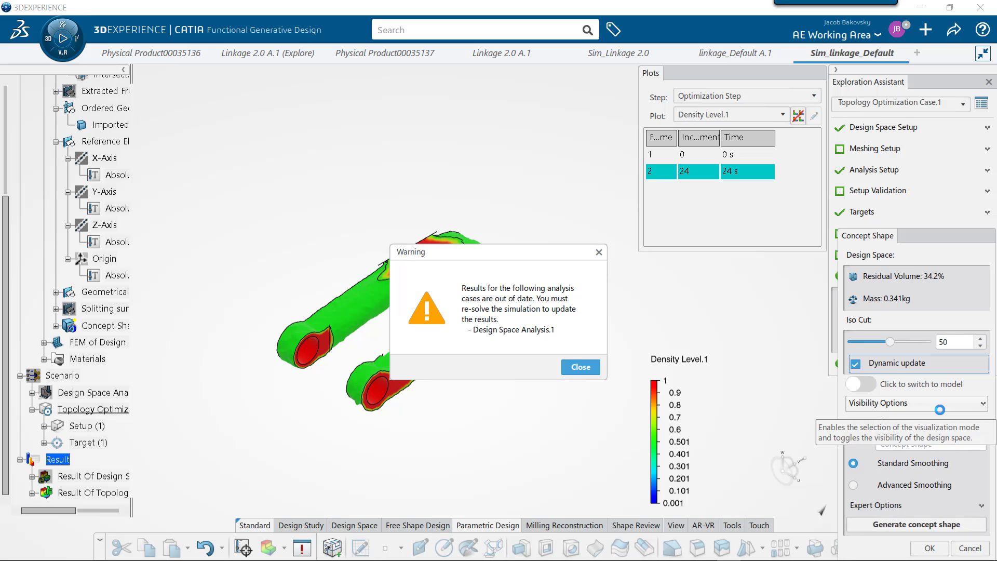
{"action": "left_click", "coordinate": [571, 368]}
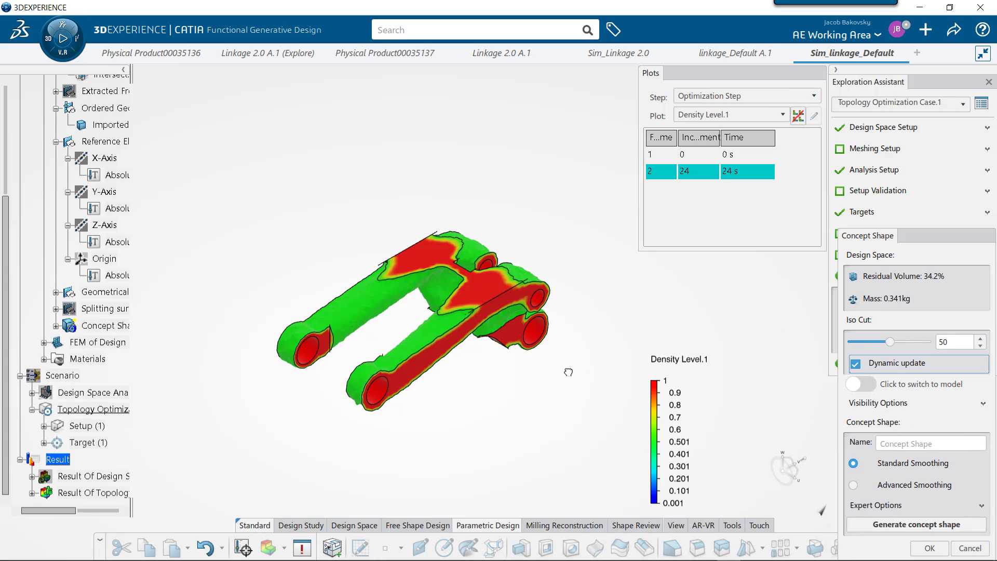
Turn on the transparent design space and generate the concept shape with standard smoothing, leaving Create Wire off
{"action": "left_click", "coordinate": [894, 404]}
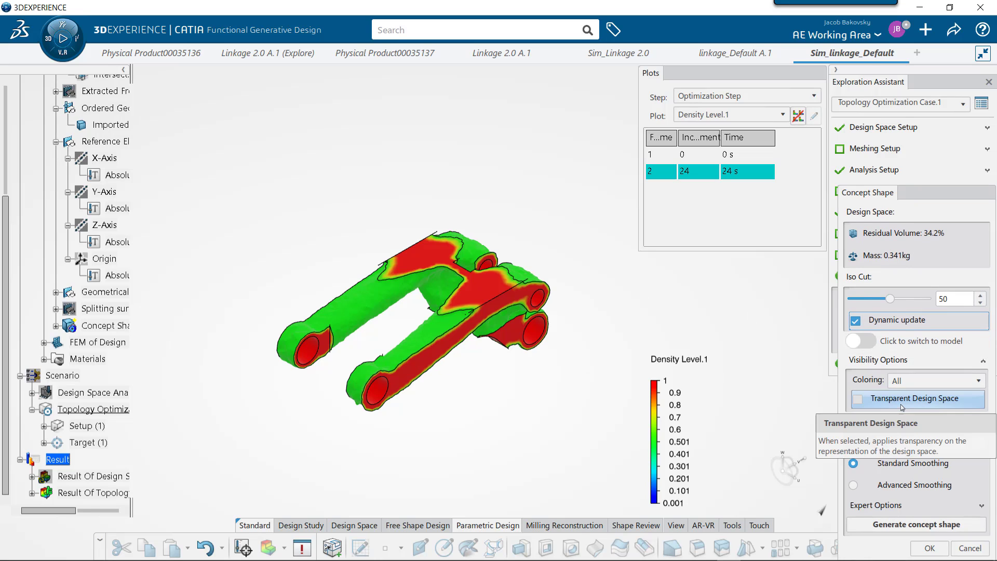
{"action": "left_click", "coordinate": [858, 400]}
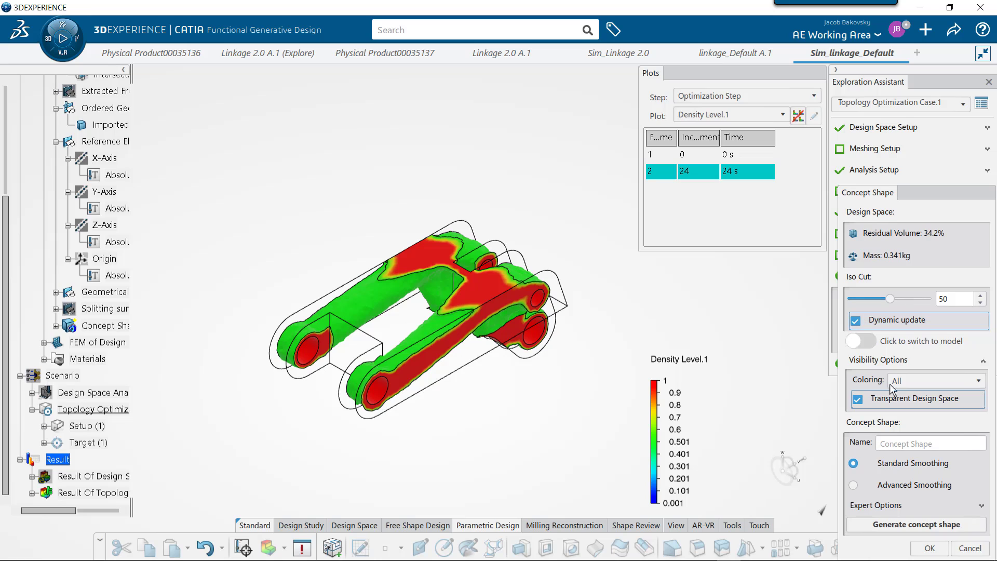
{"action": "left_click", "coordinate": [877, 505]}
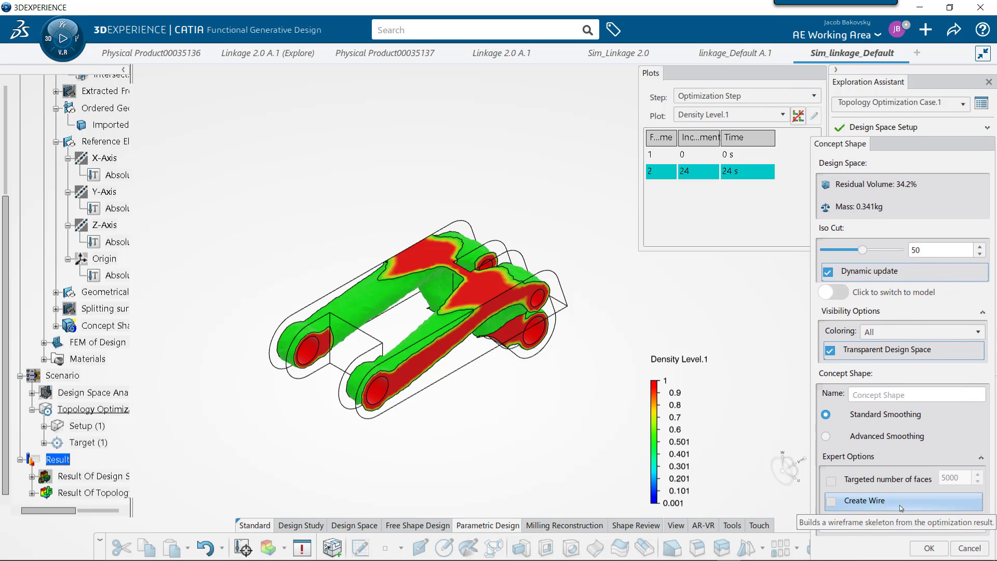
{"action": "left_click", "coordinate": [832, 504]}
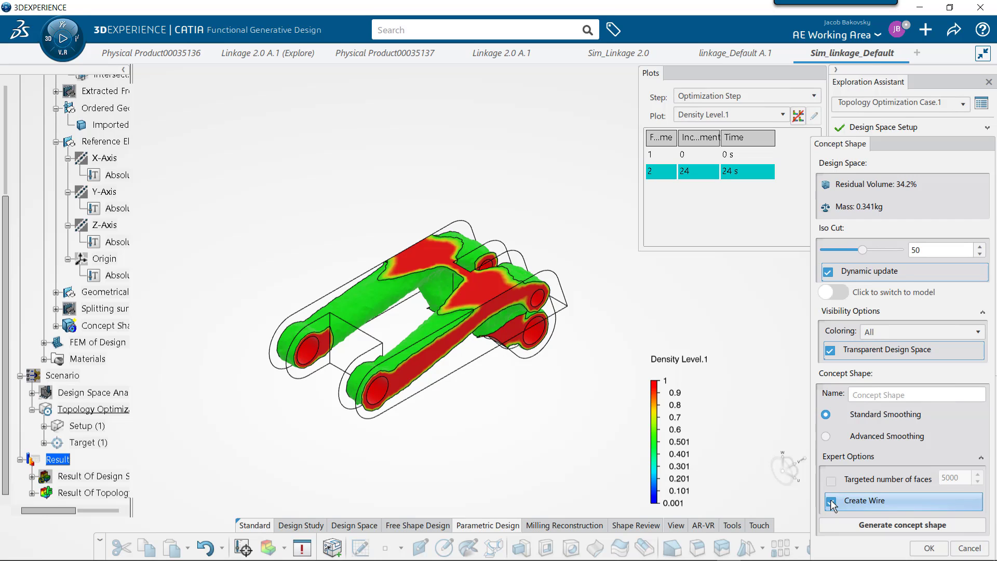
{"action": "left_click", "coordinate": [832, 502]}
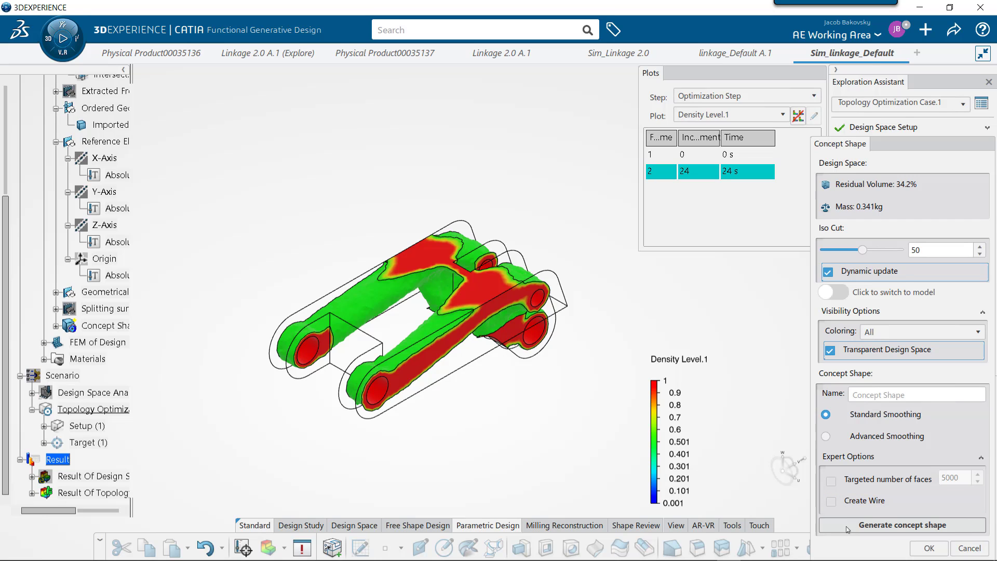
{"action": "left_click", "coordinate": [873, 526]}
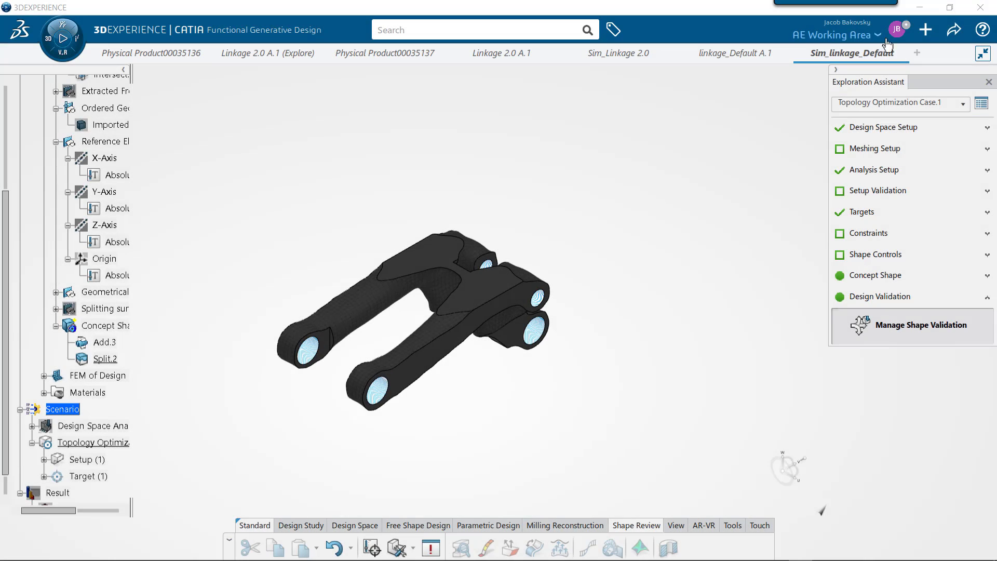
Save the generated linkage concept shape and open the export settings to check the available file formats
{"action": "left_click", "coordinate": [956, 30]}
{"action": "left_click", "coordinate": [886, 53]}
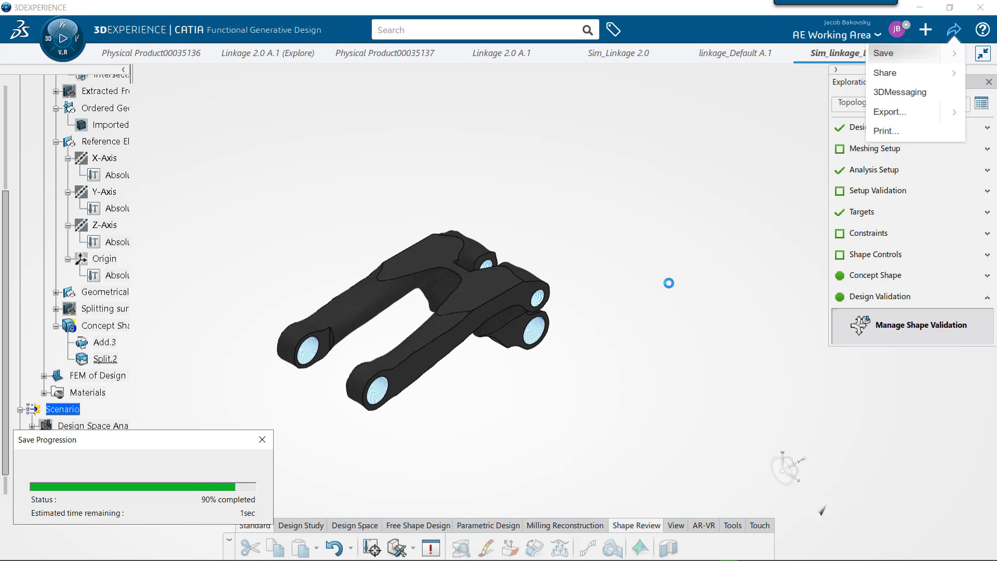
{"action": "left_click", "coordinate": [954, 29]}
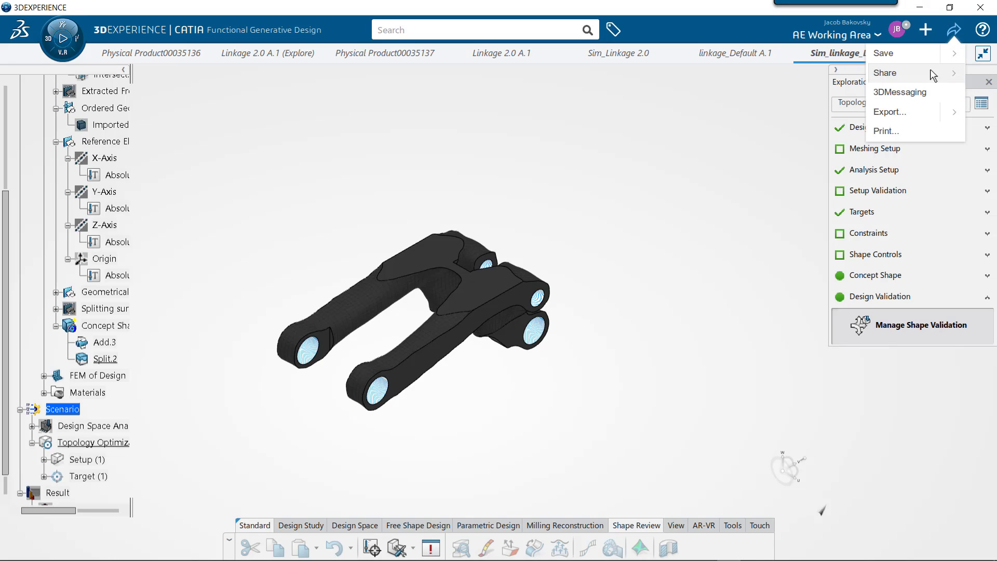
{"action": "left_click", "coordinate": [923, 113]}
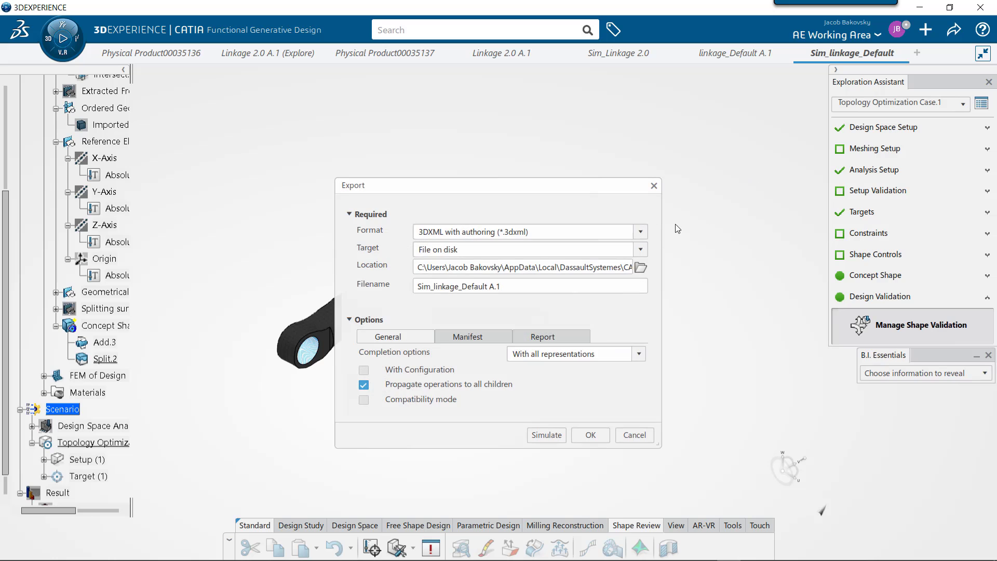
{"action": "left_click", "coordinate": [640, 231]}
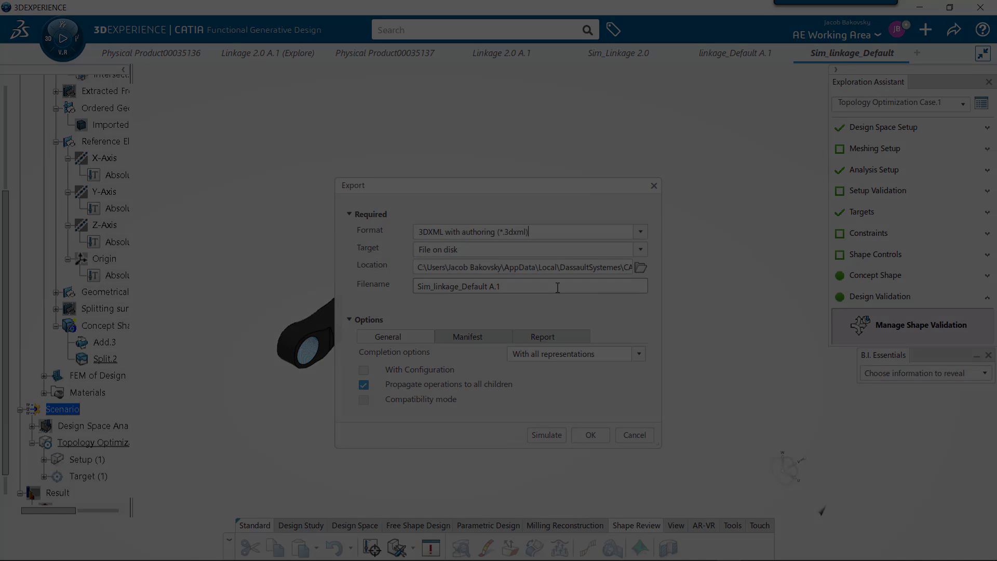